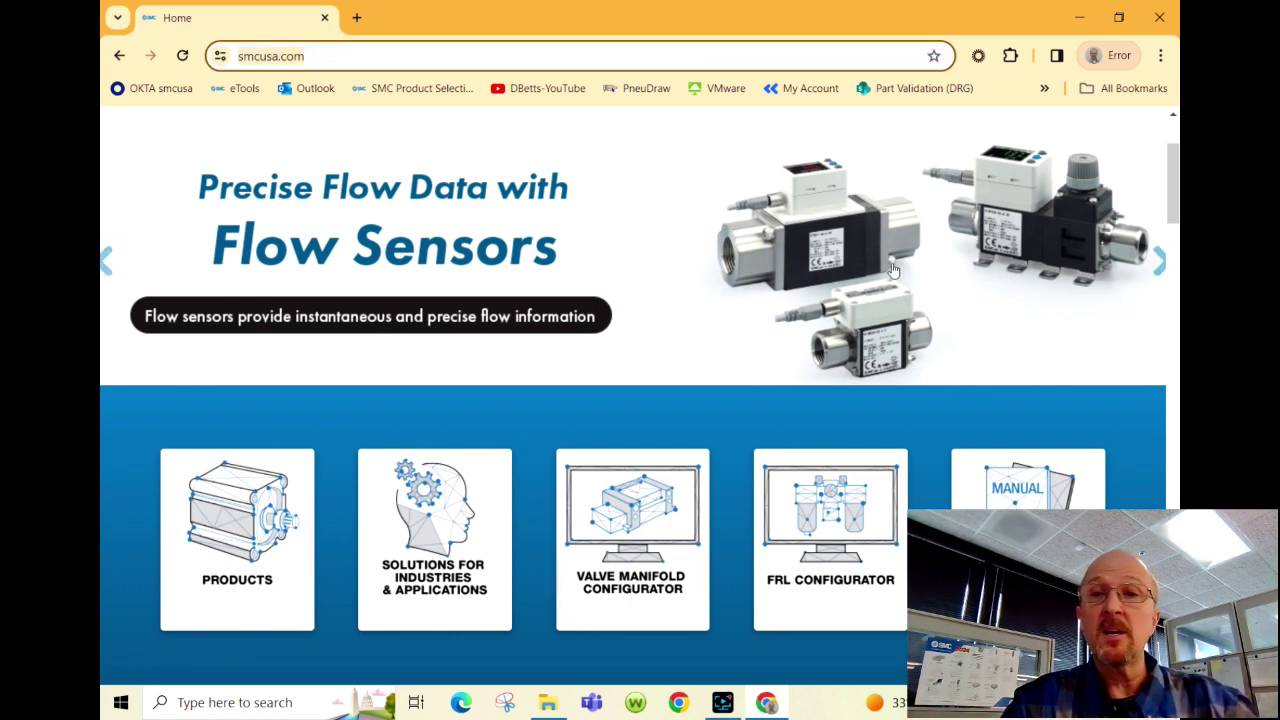
# - Log in to the SMC website with the login details already filled in
pyautogui.scroll(2, 891, 271)
pyautogui.click(1093, 127)
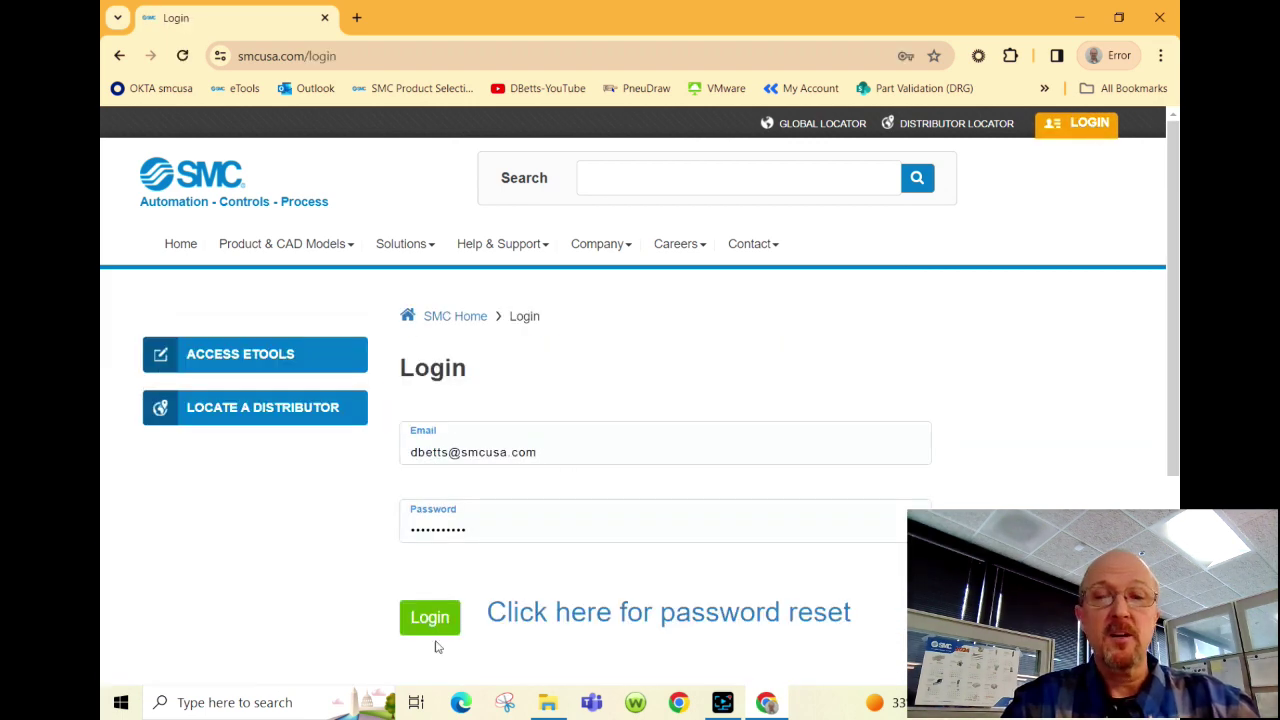
pyautogui.click(430, 617)
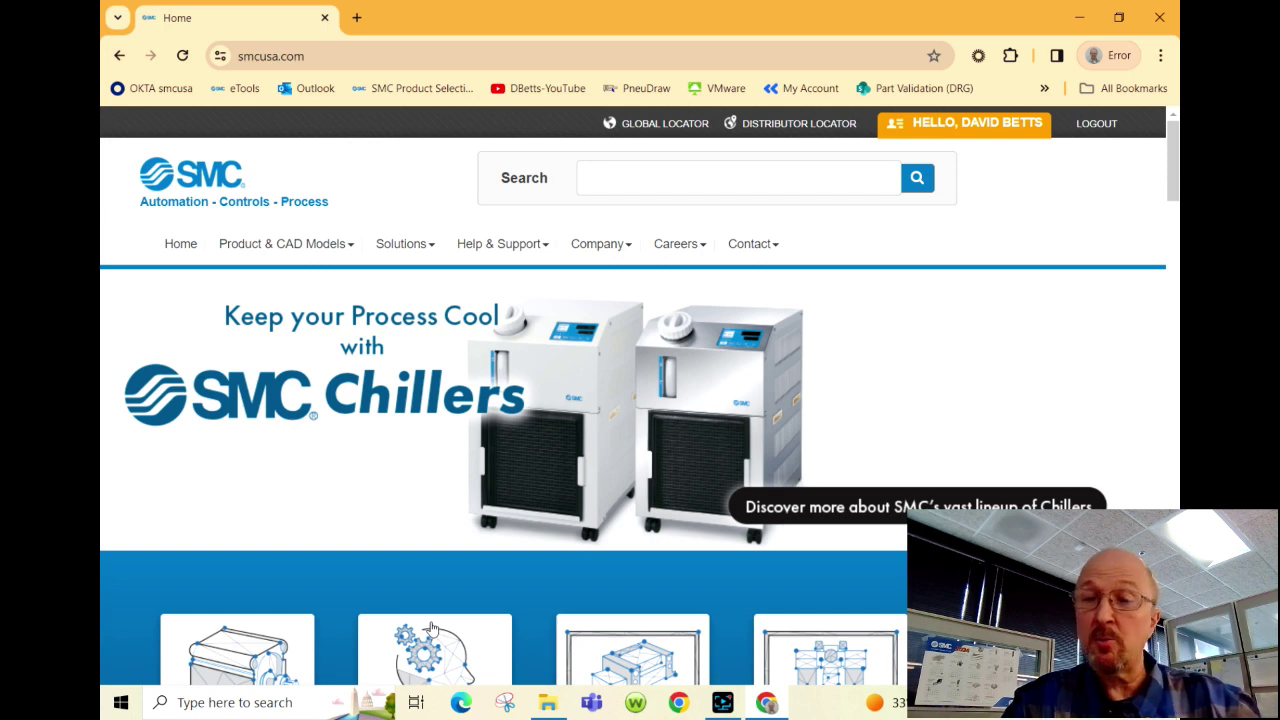
# - Open the Valve Manifold Configurator and choose the SYnew multipole or fieldbus modular manifold block, size 3000, side ported (Type10)
pyautogui.scroll(-2, 432, 627)
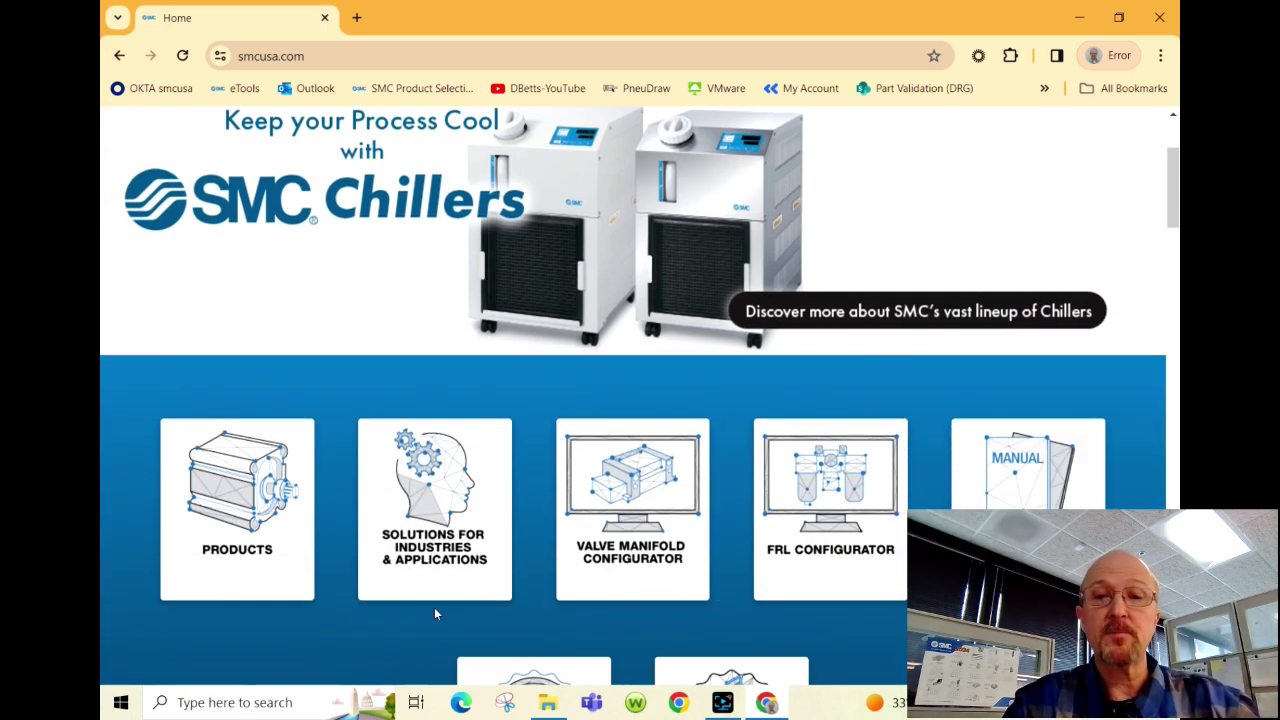
pyautogui.click(636, 492)
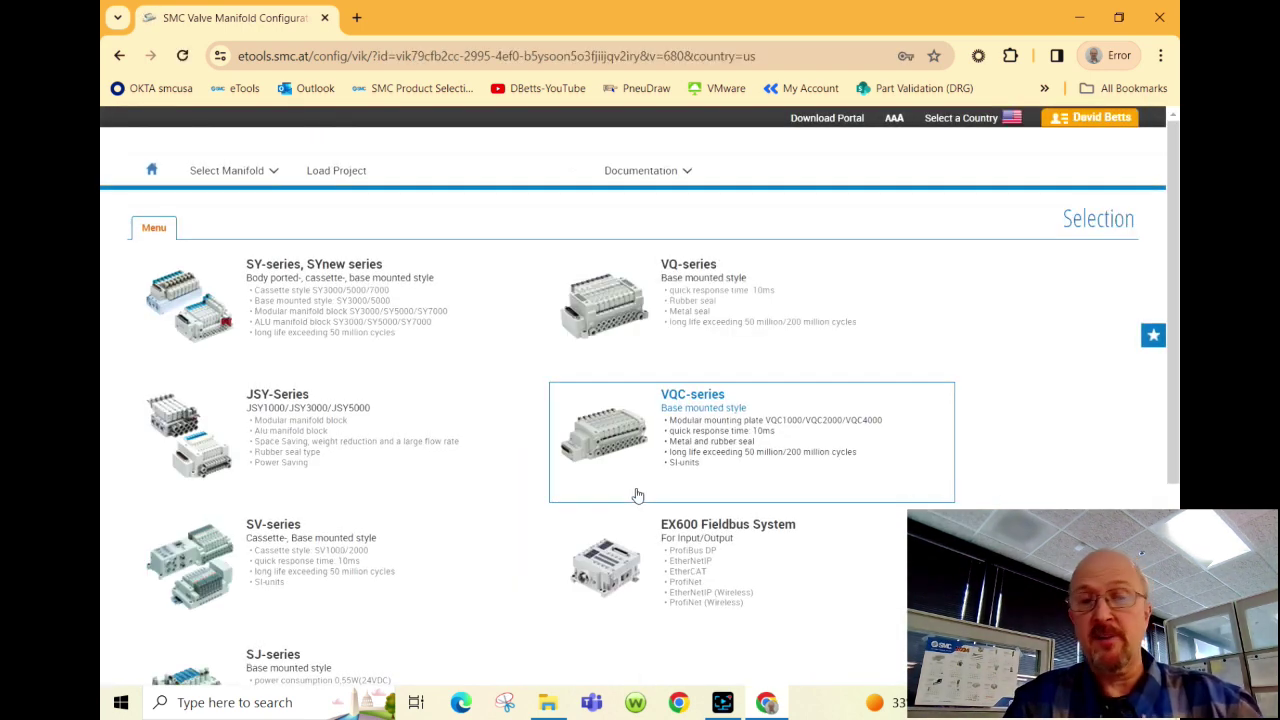
pyautogui.click(303, 276)
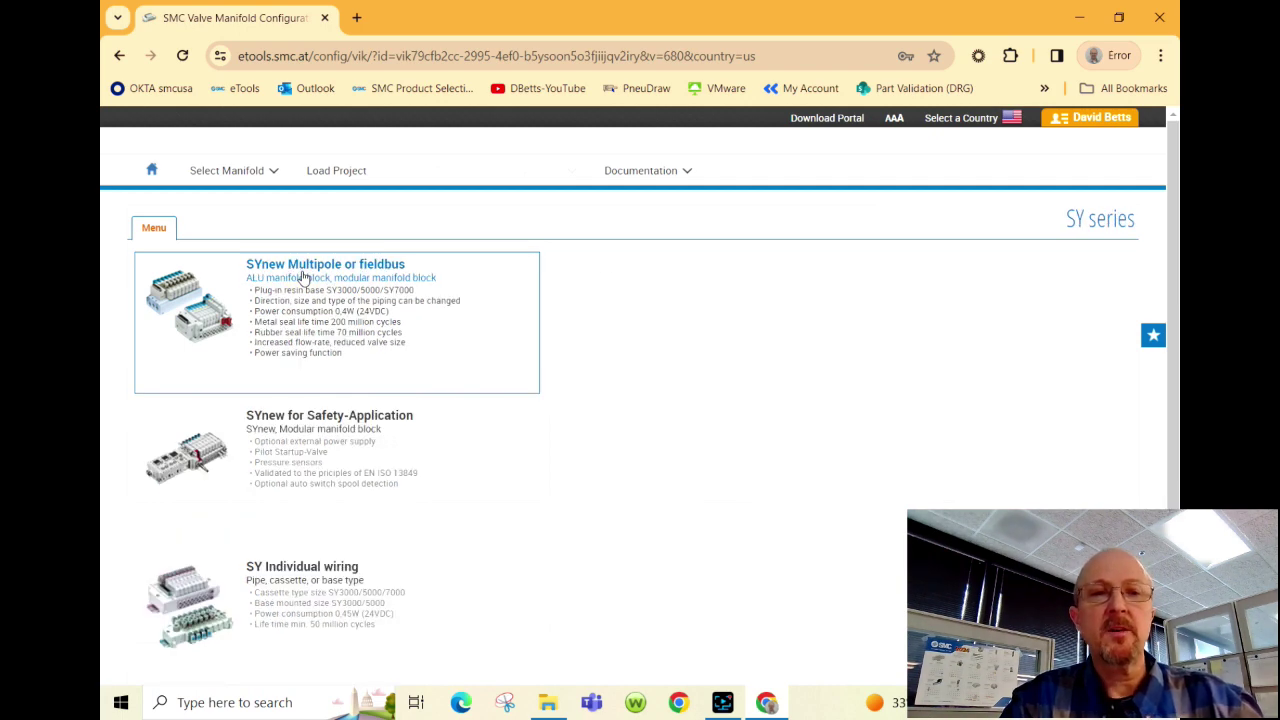
pyautogui.click(303, 276)
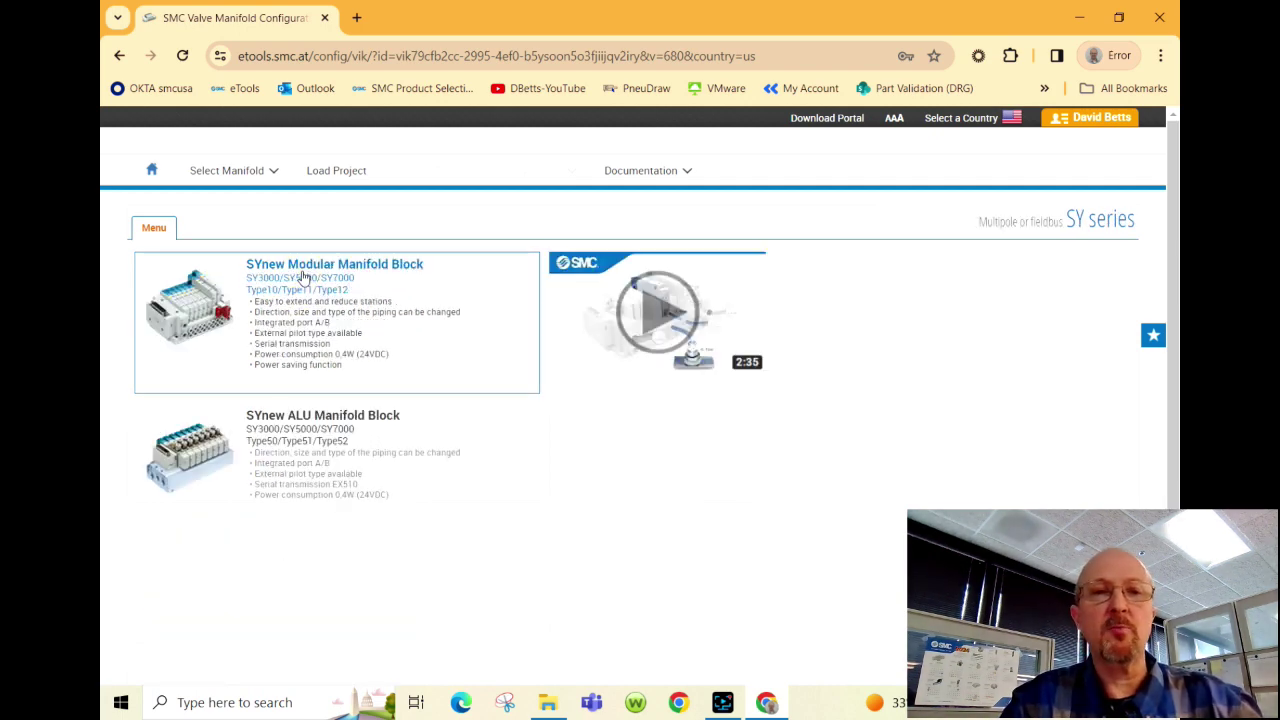
pyautogui.click(325, 276)
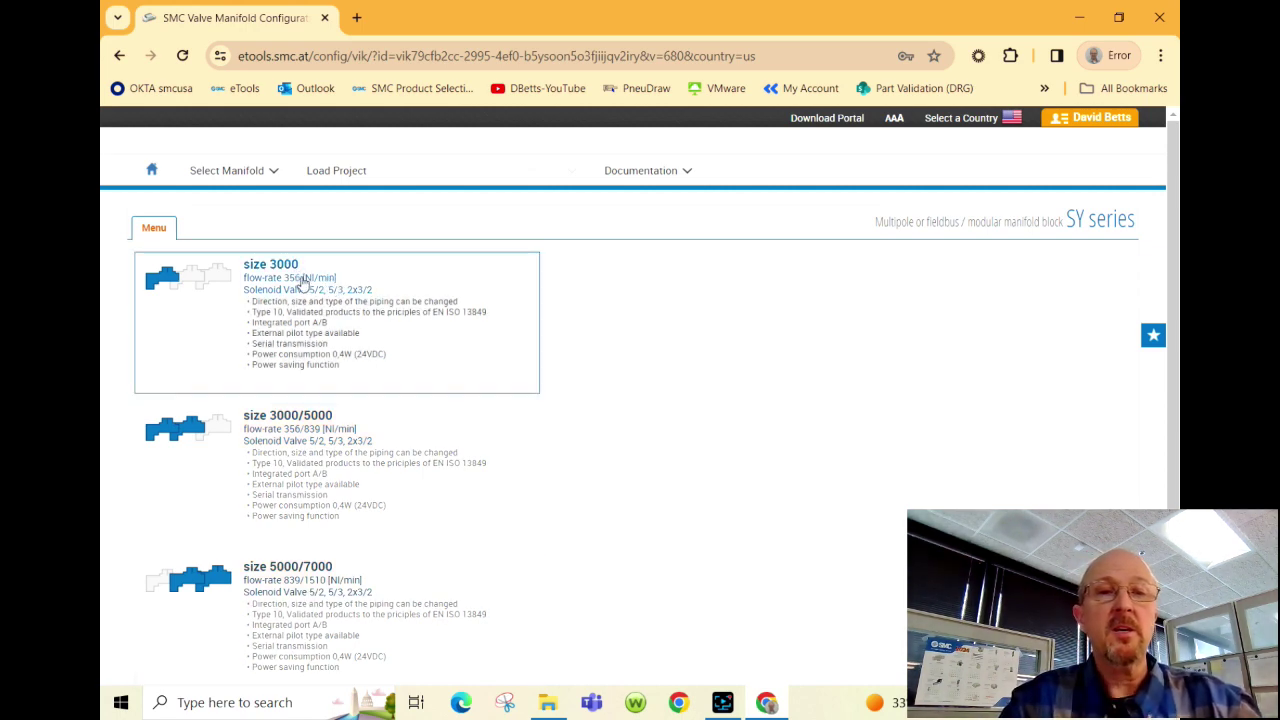
pyautogui.click(302, 284)
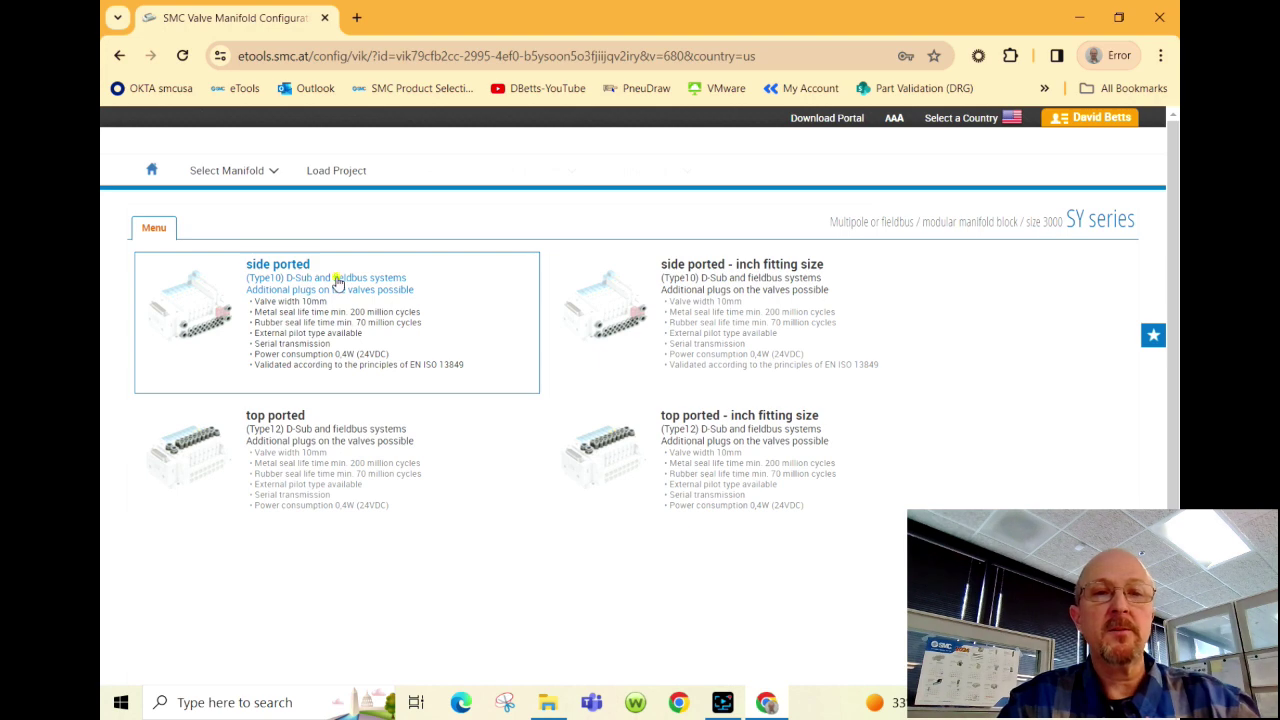
pyautogui.click(337, 283)
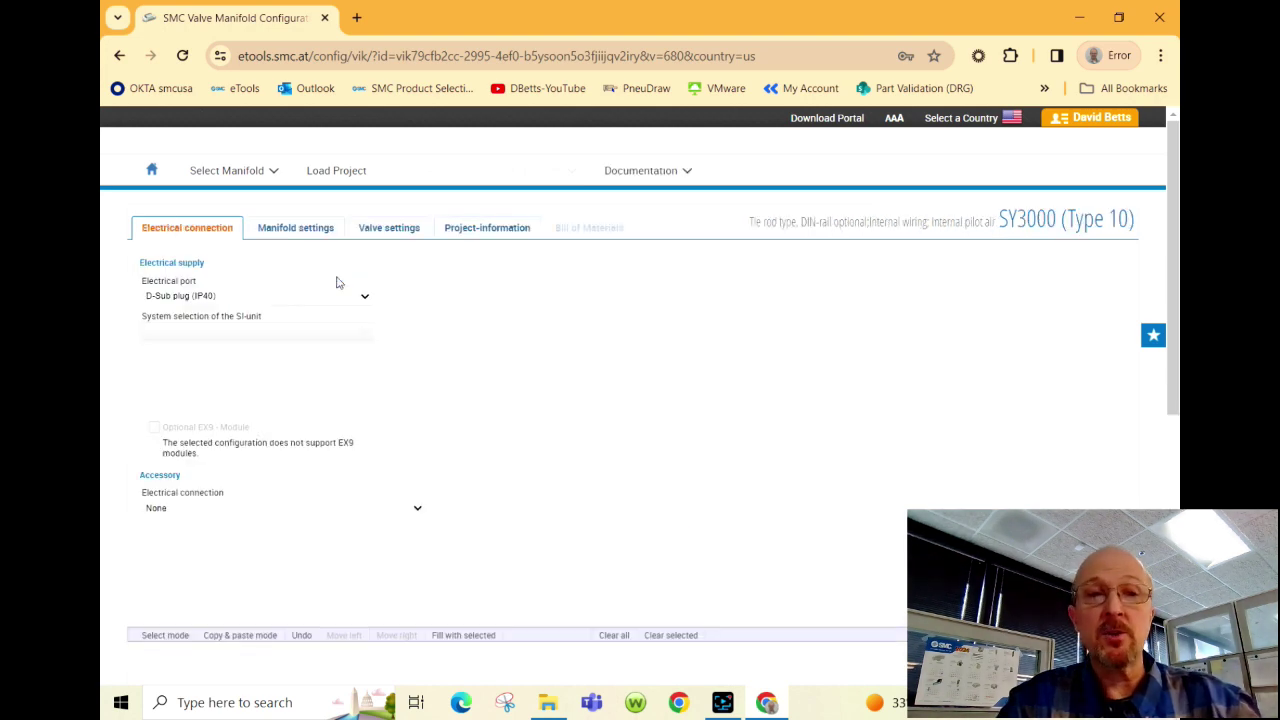
# - Set the electrical port to SI unit EX260 (outputs only), keeping 32 outputs and the common negative (COM-) polarity
pyautogui.click(316, 300)
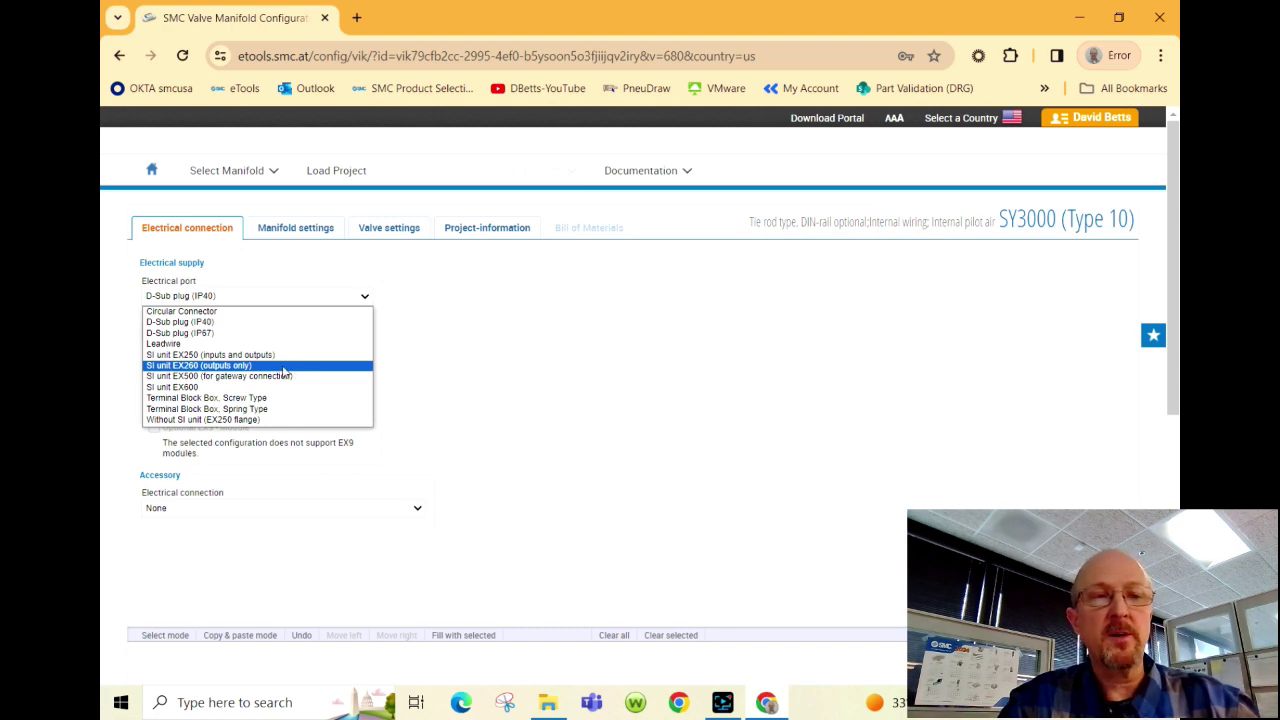
pyautogui.click(252, 366)
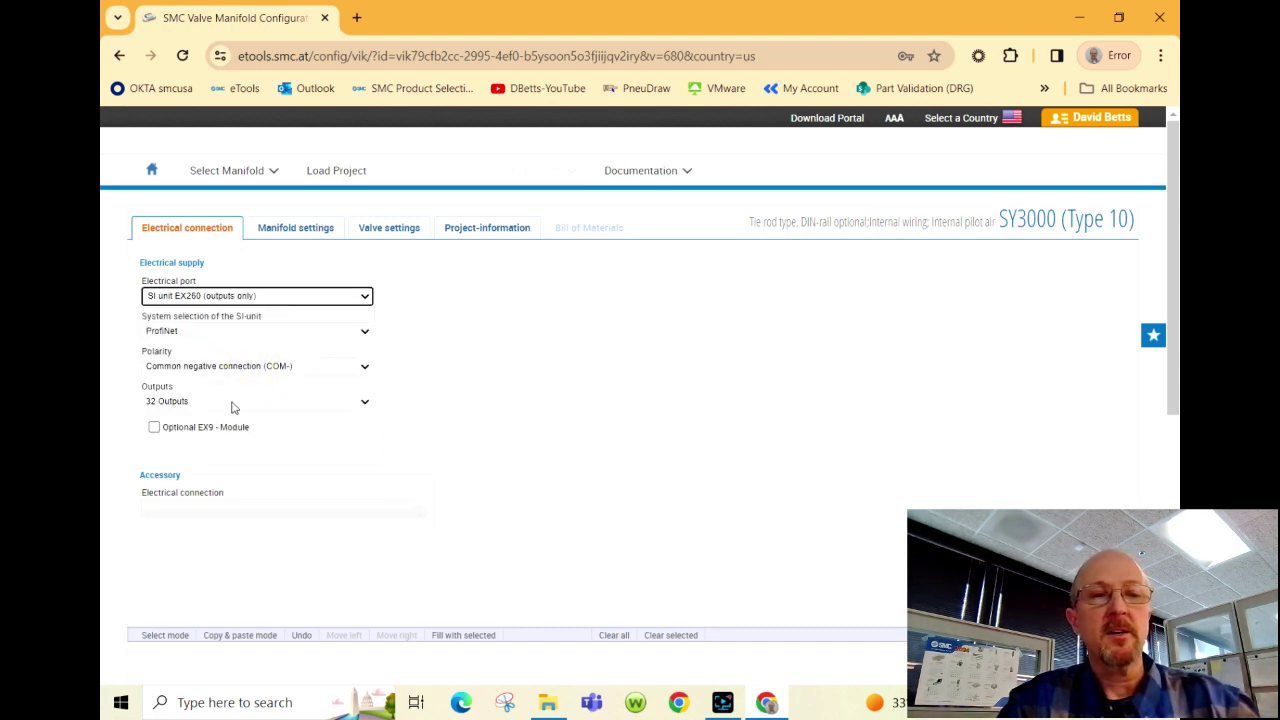
pyautogui.click(232, 410)
pyautogui.click(233, 411)
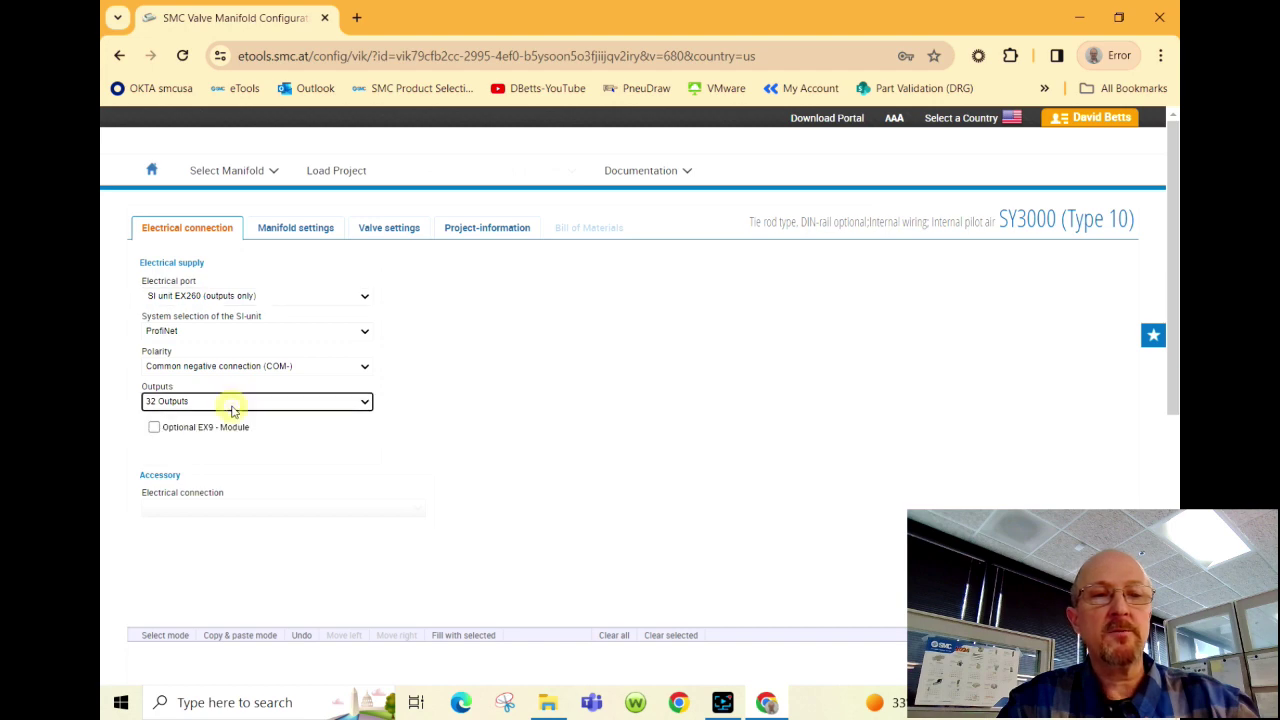
pyautogui.click(313, 372)
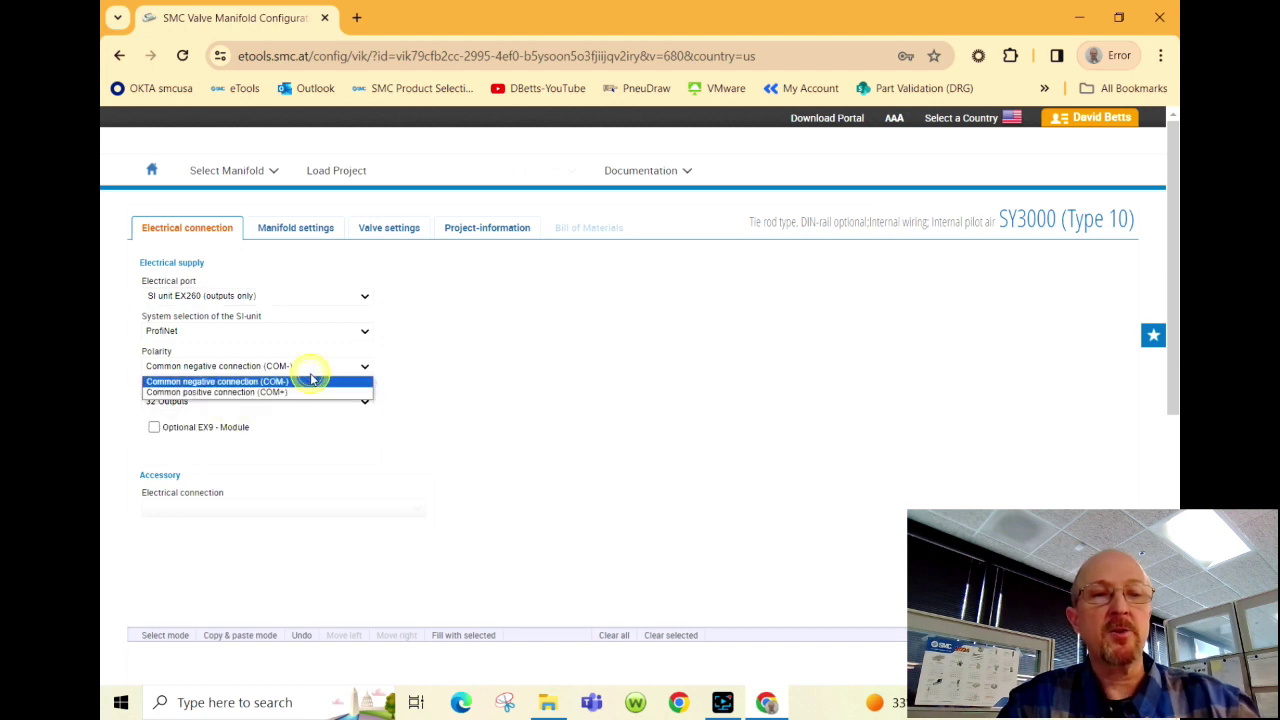
pyautogui.click(322, 372)
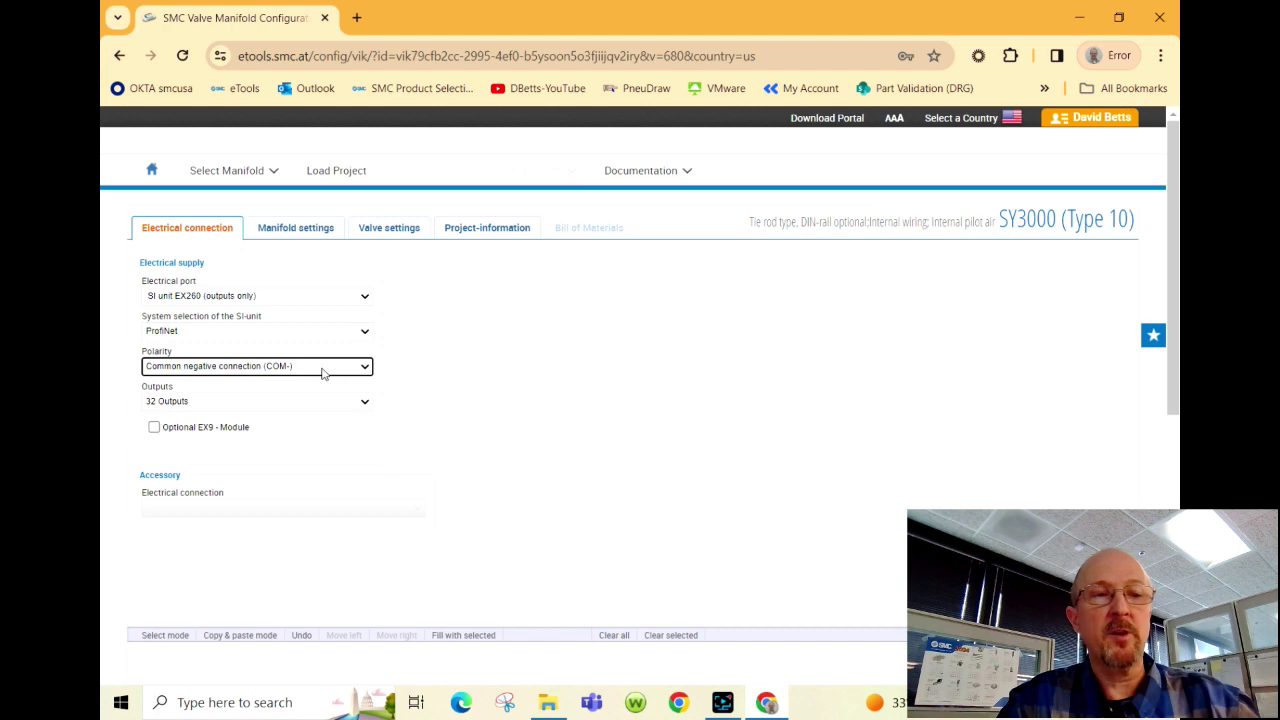
# - Set the manifold block to 16 stations, keeping the pneumatic supply mounted on B both sides
pyautogui.click(313, 233)
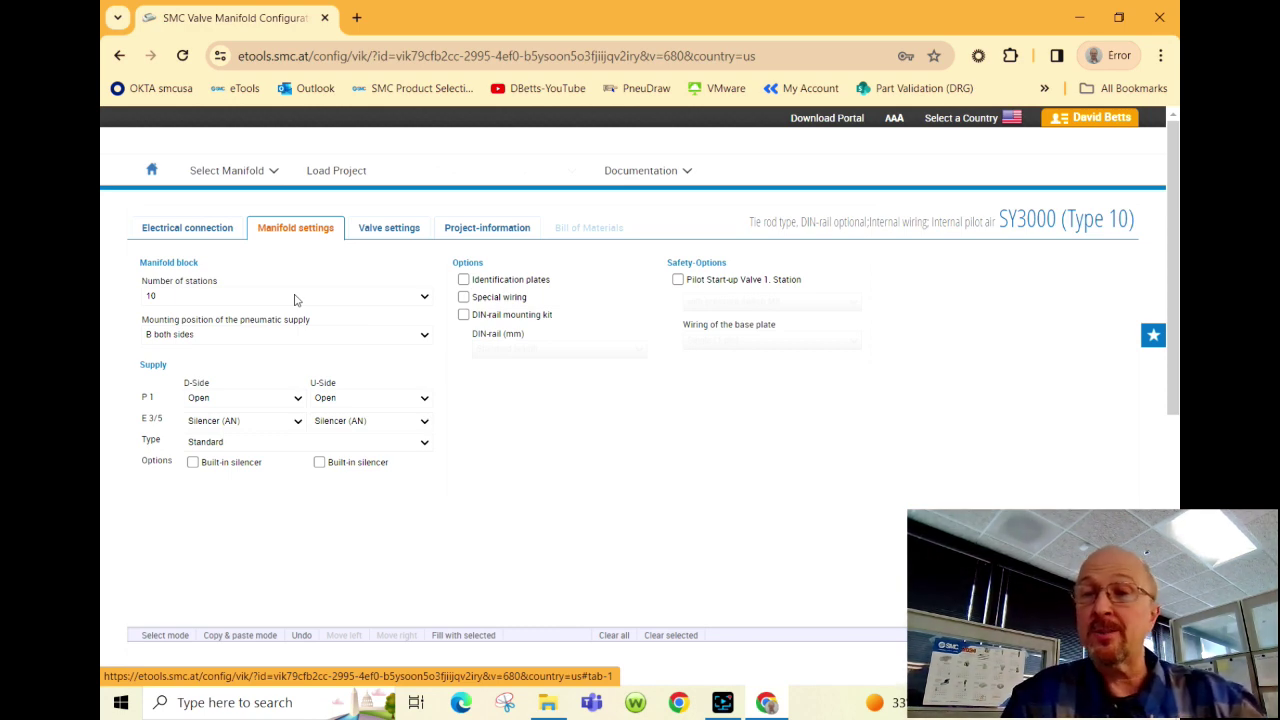
pyautogui.click(294, 299)
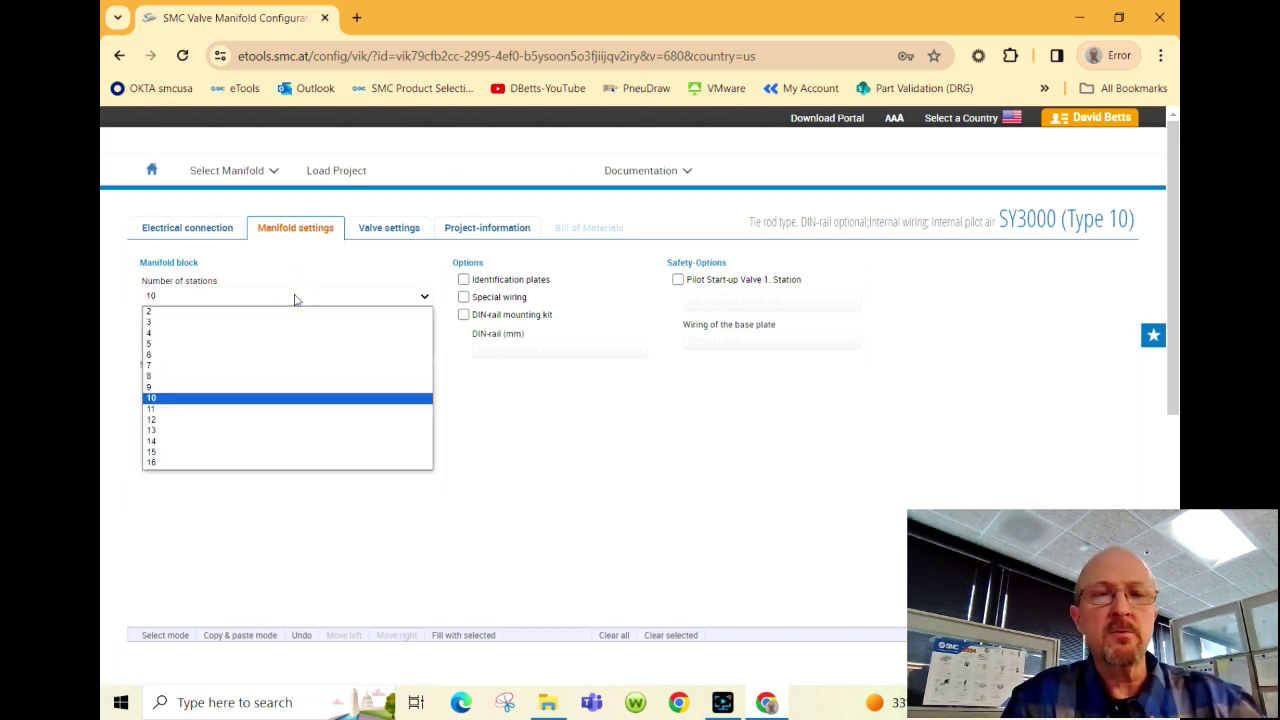
pyautogui.click(199, 463)
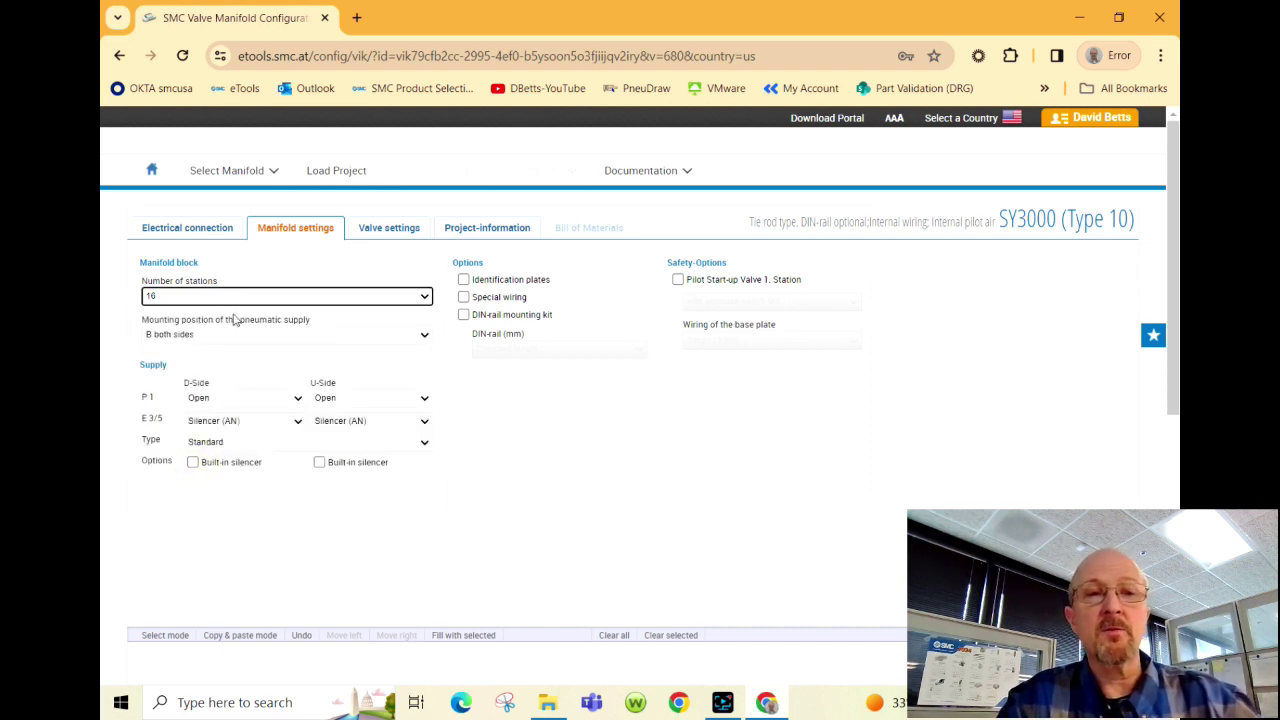
pyautogui.click(222, 341)
pyautogui.click(222, 341)
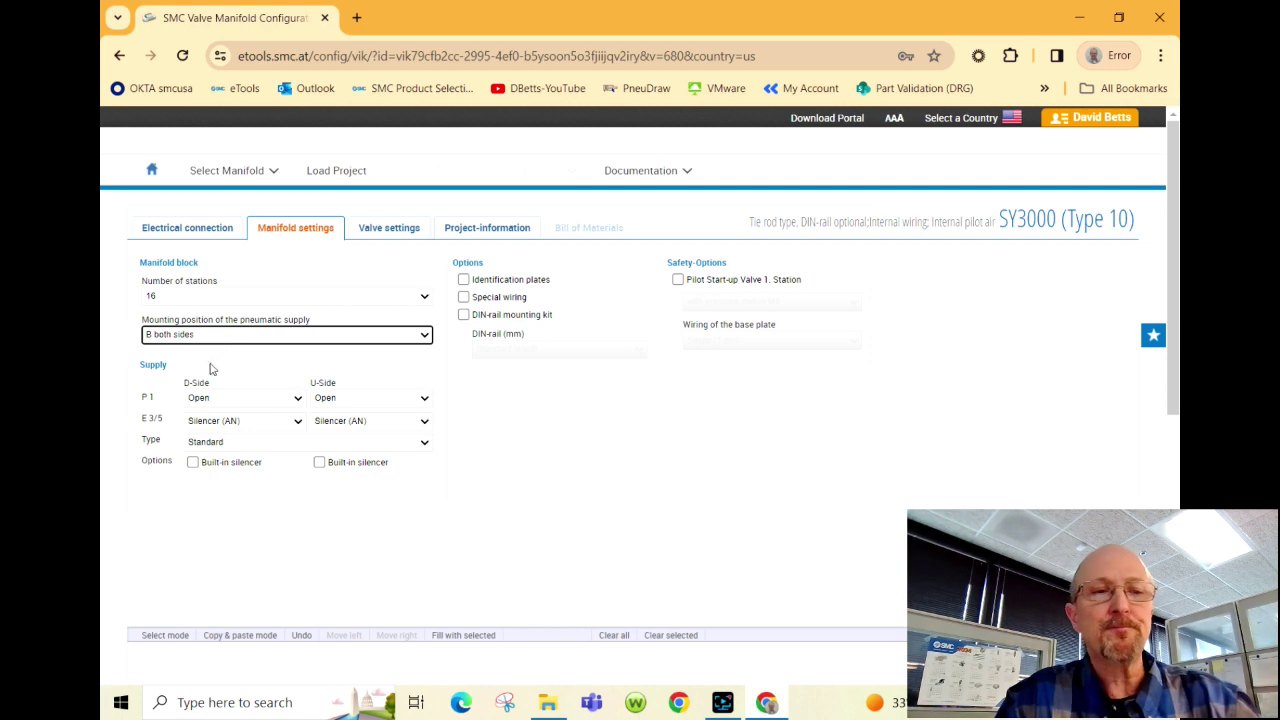
# - Enable the built-in silencer for the D-side supply and check the manifold drawing
pyautogui.click(267, 428)
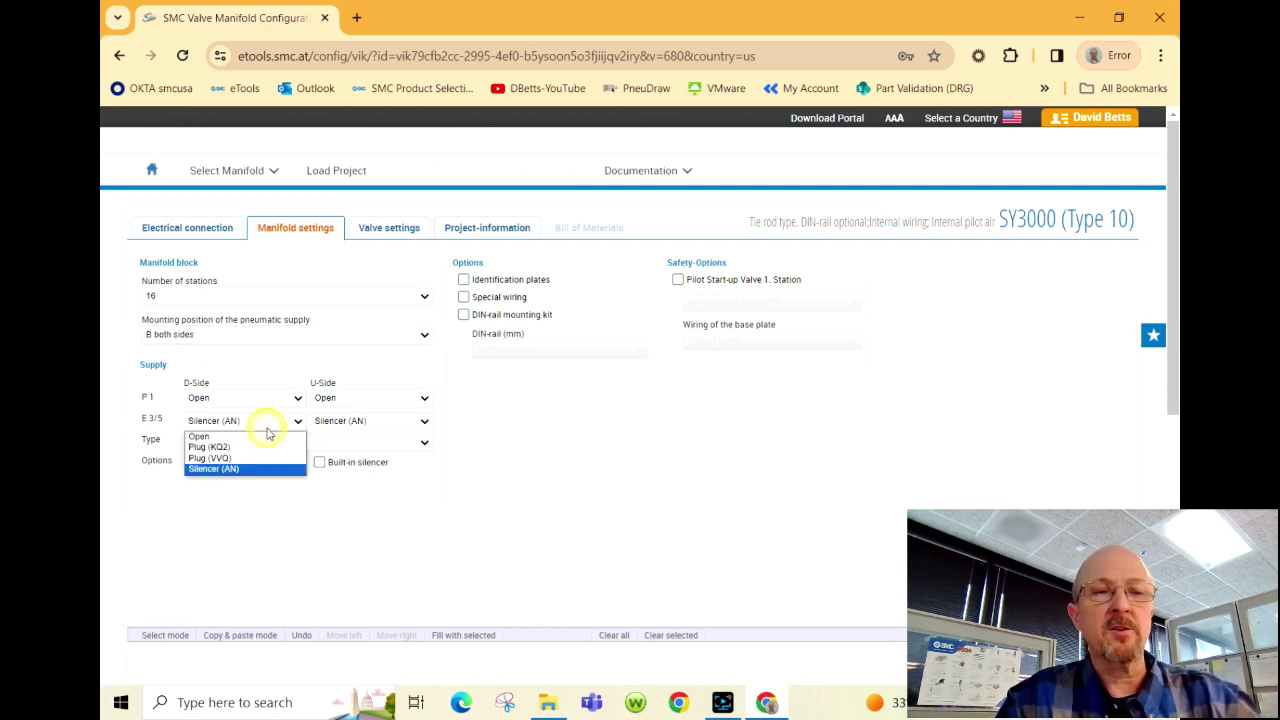
pyautogui.click(267, 428)
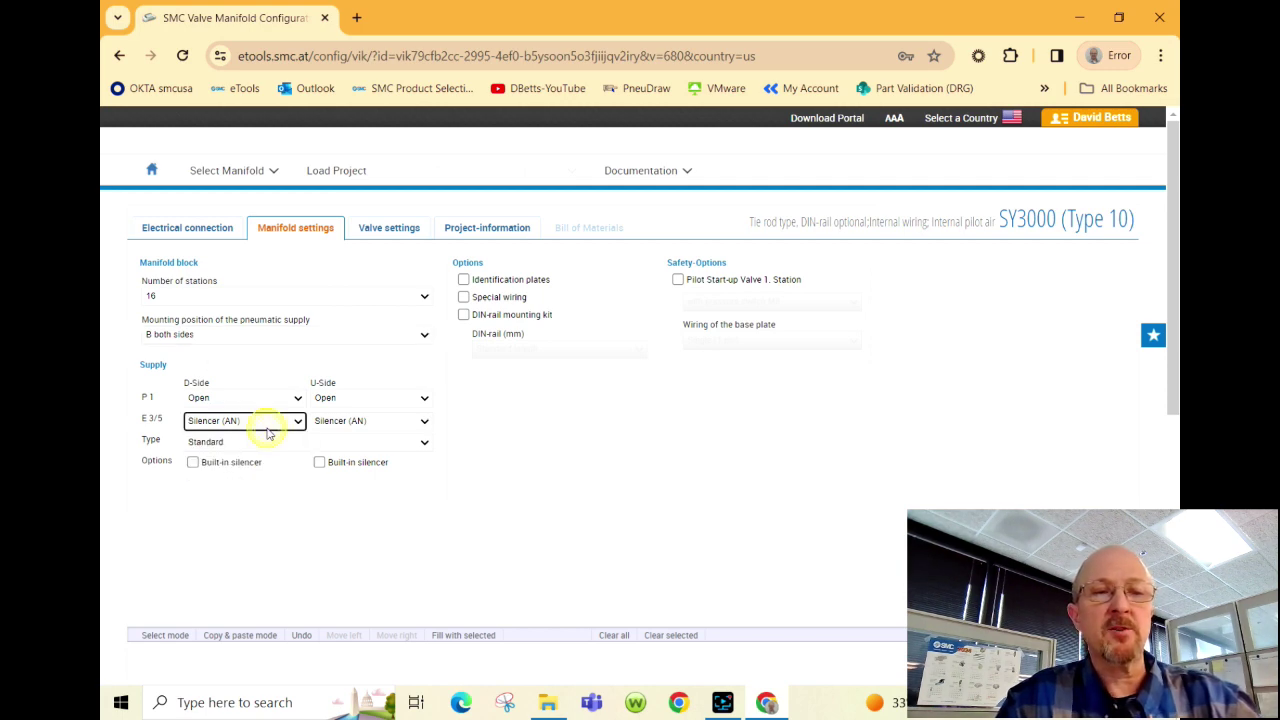
pyautogui.click(193, 466)
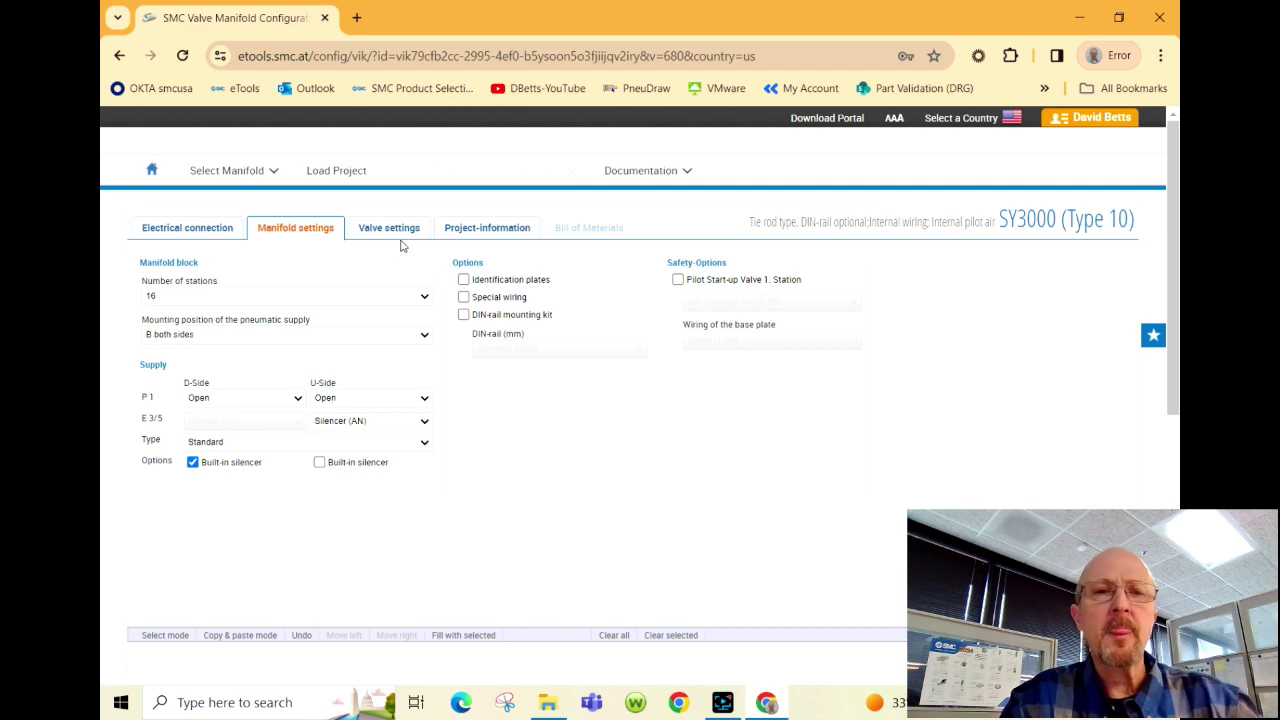
pyautogui.scroll(-3, 405, 590)
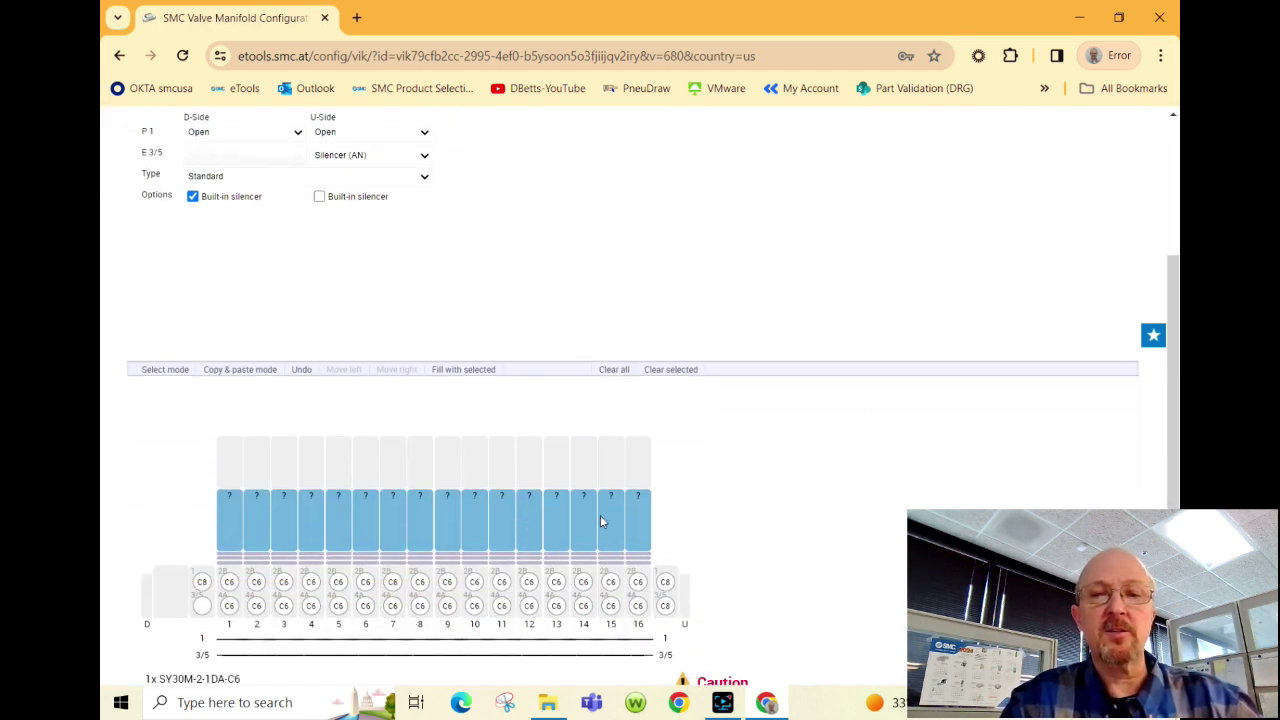
pyautogui.scroll(3, 628, 500)
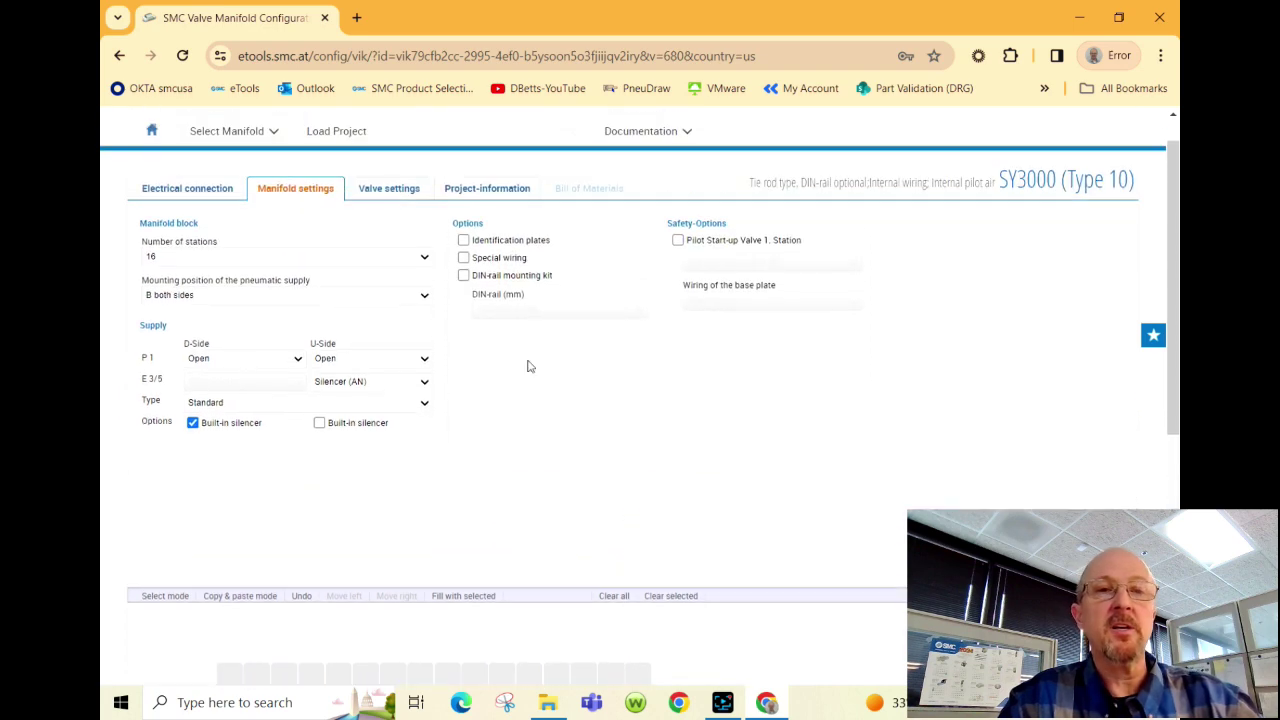
# - Configure the valve as 2-position double, keeping non-locking (push type) manual operation
pyautogui.click(390, 193)
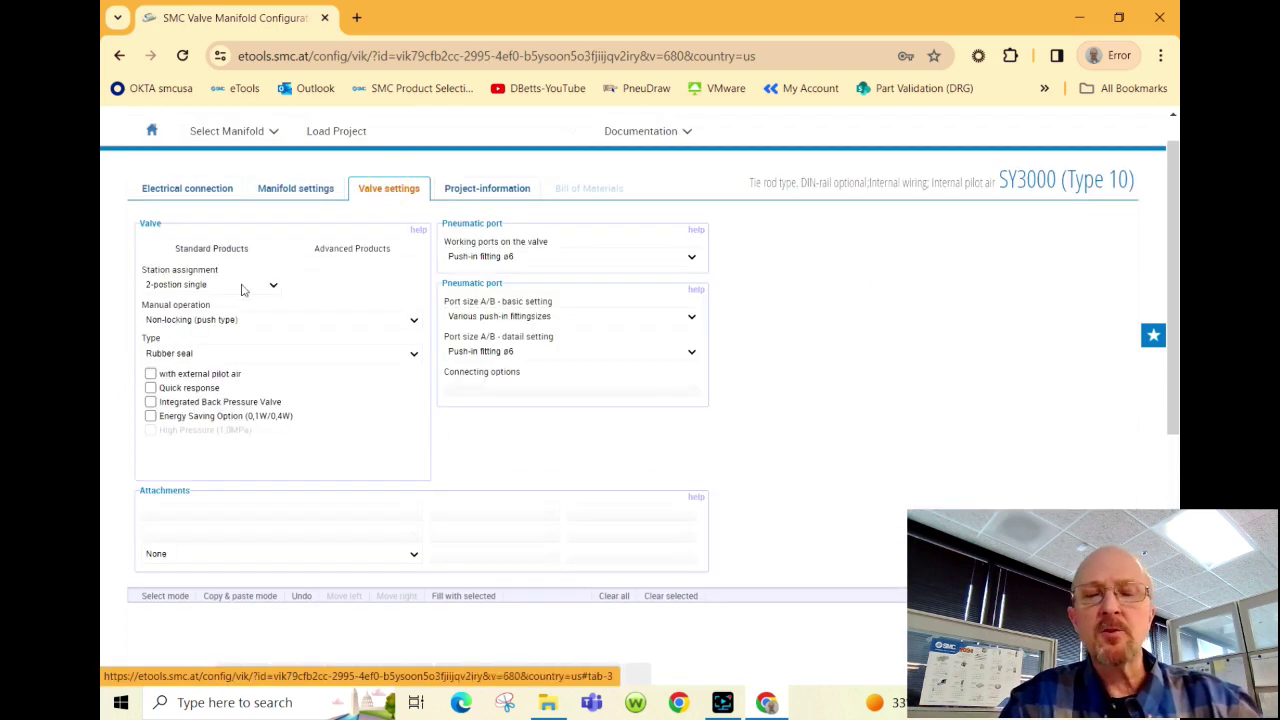
pyautogui.click(241, 287)
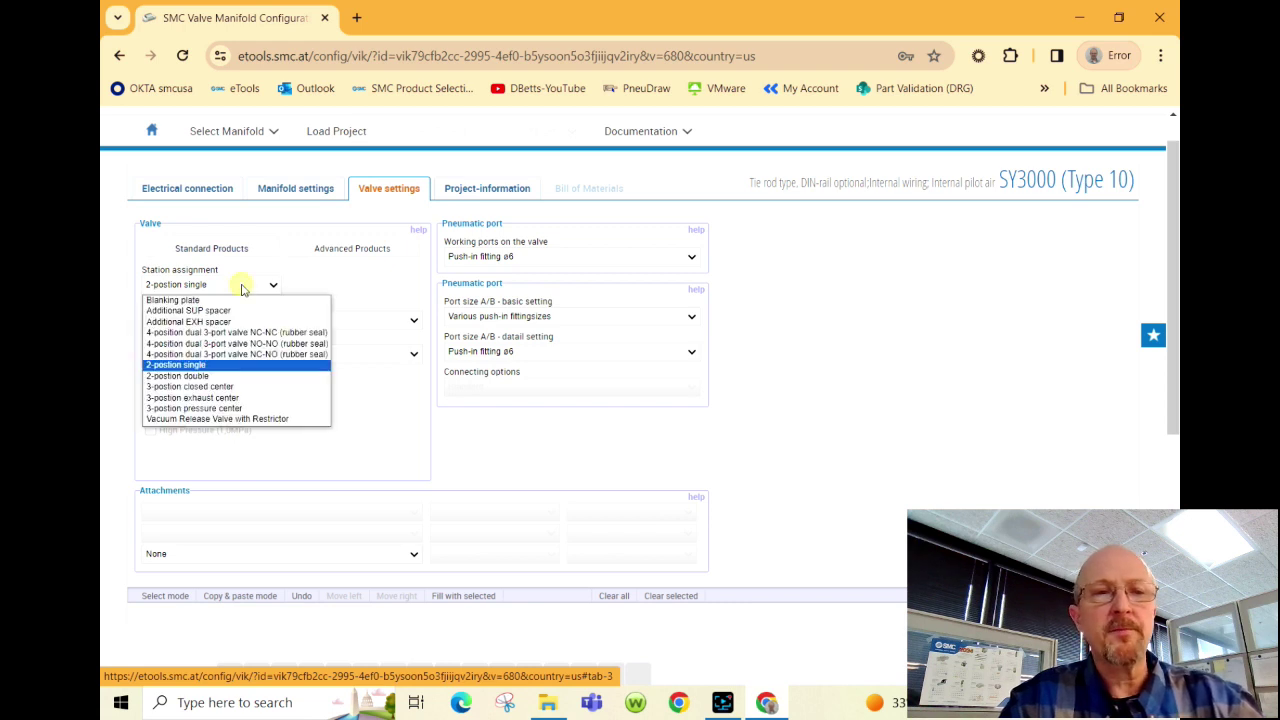
pyautogui.click(229, 376)
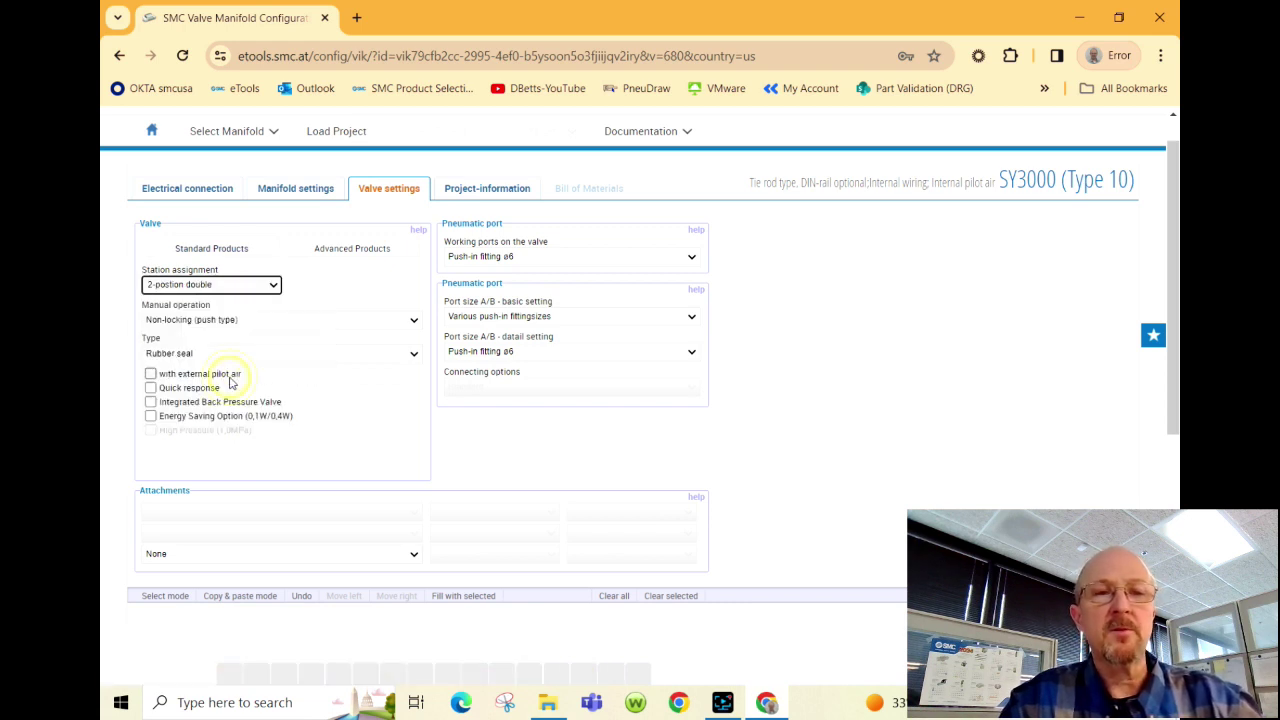
pyautogui.click(243, 325)
pyautogui.click(247, 322)
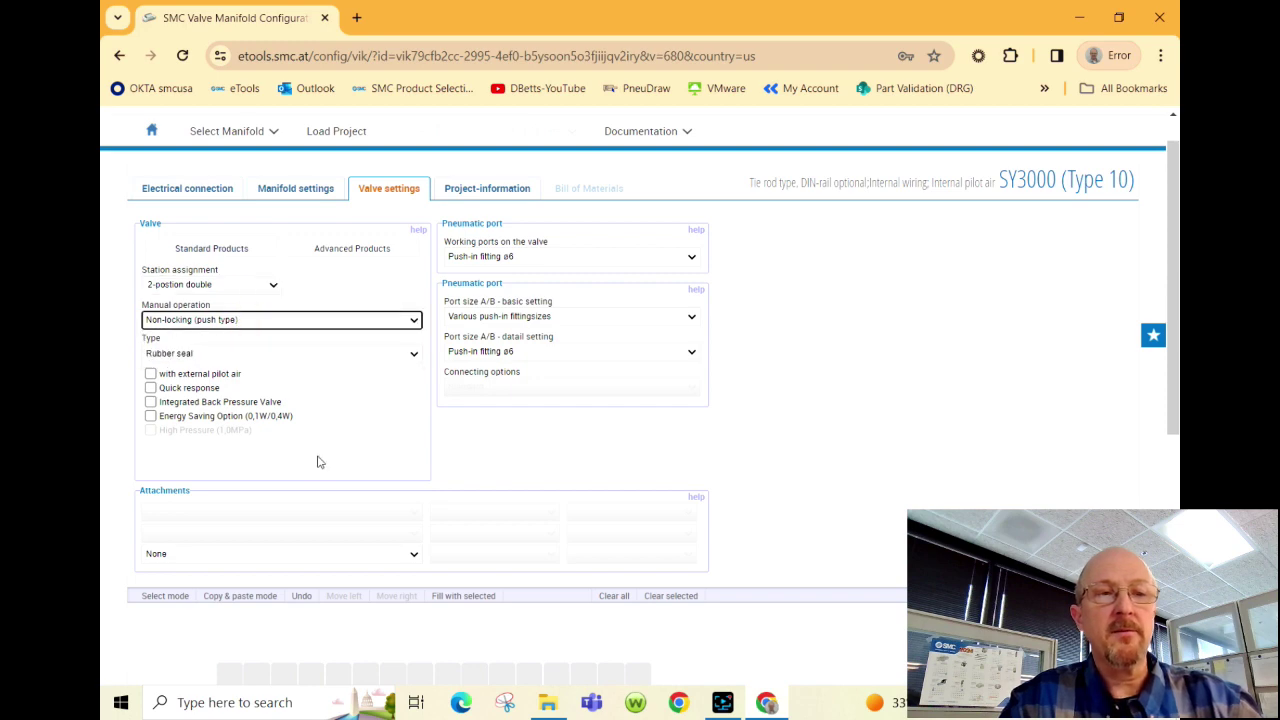
# - Place the 2-position double valve on stations 1 through 8 of the manifold
pyautogui.scroll(-2, 317, 463)
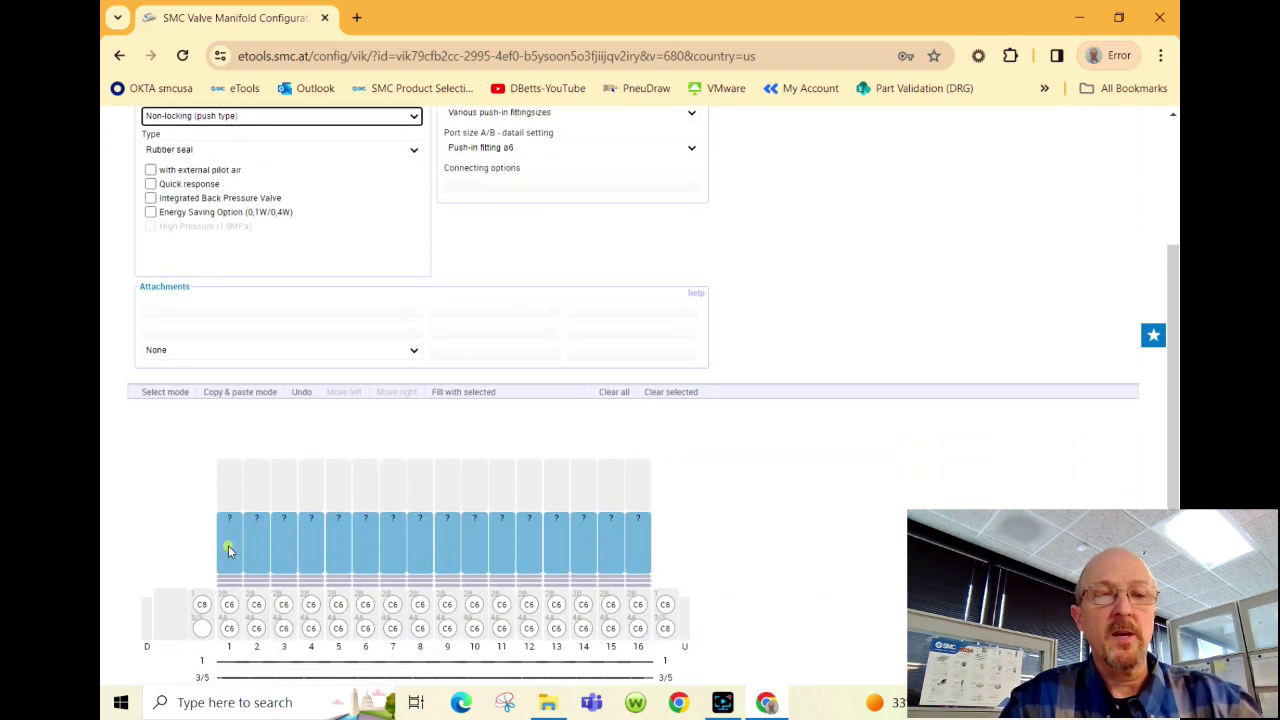
pyautogui.click(229, 550)
pyautogui.click(257, 551)
pyautogui.click(288, 546)
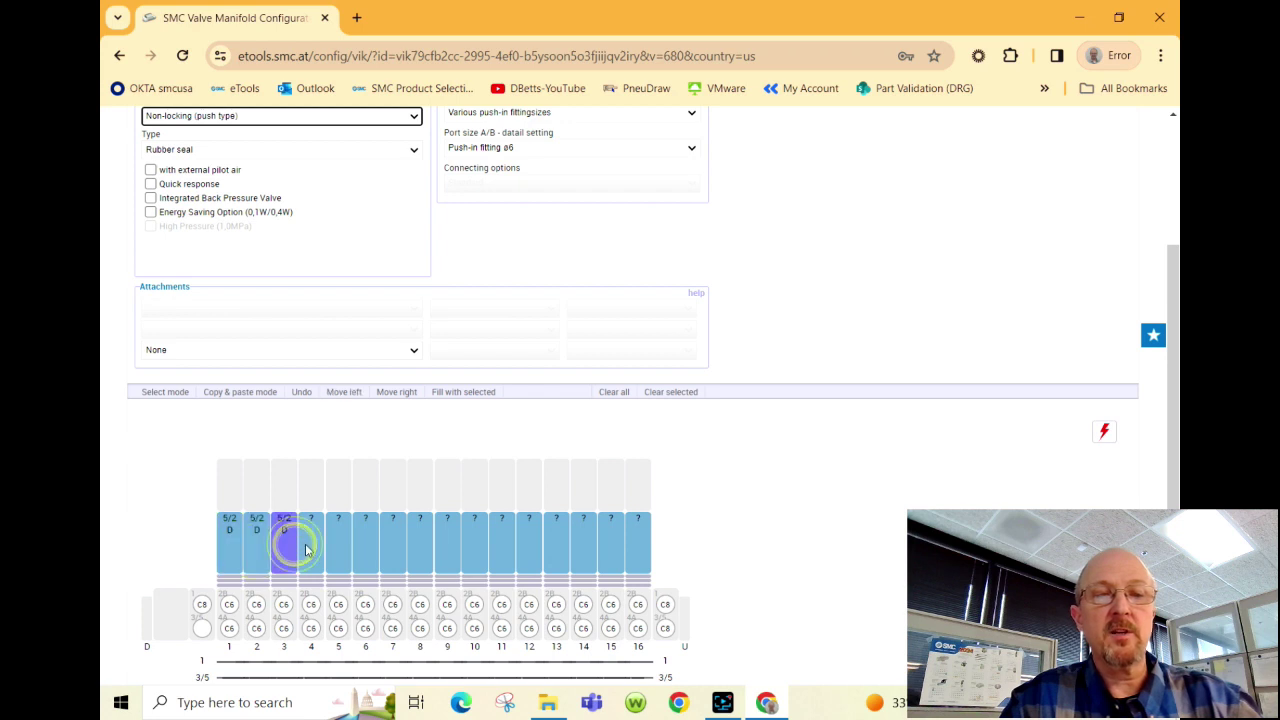
pyautogui.click(311, 549)
pyautogui.click(343, 546)
pyautogui.click(372, 551)
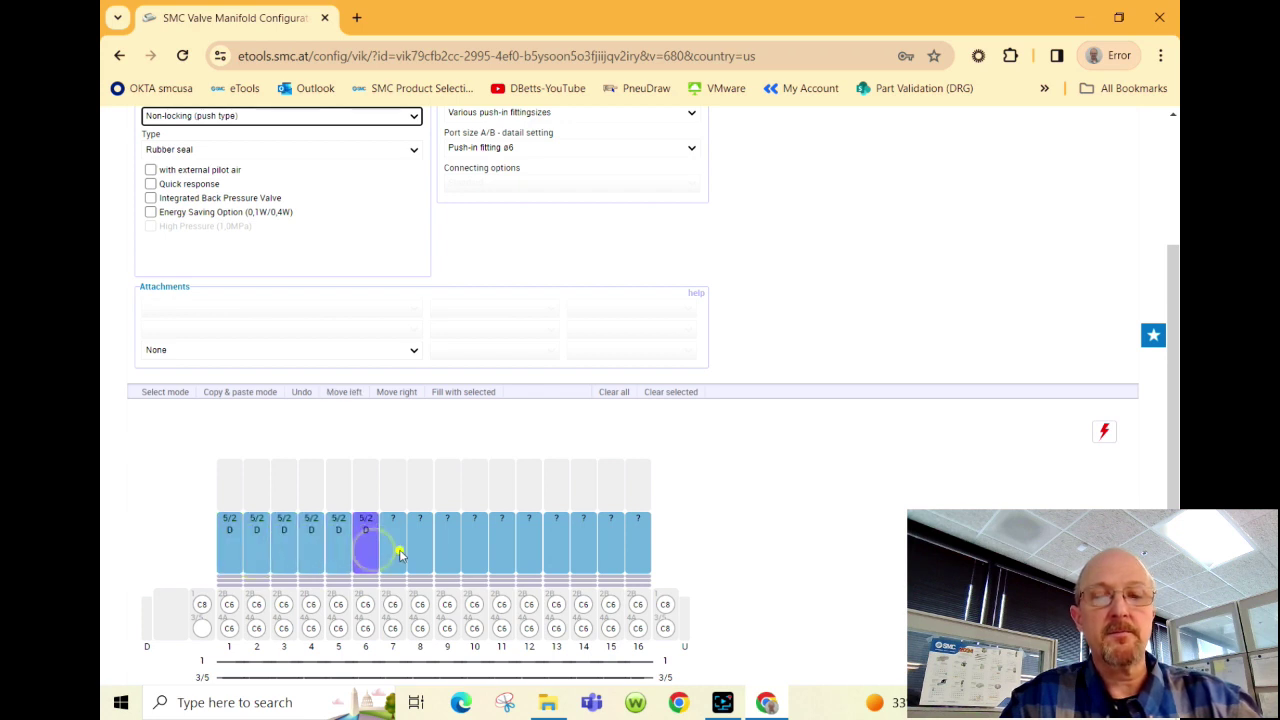
pyautogui.click(398, 553)
pyautogui.click(421, 553)
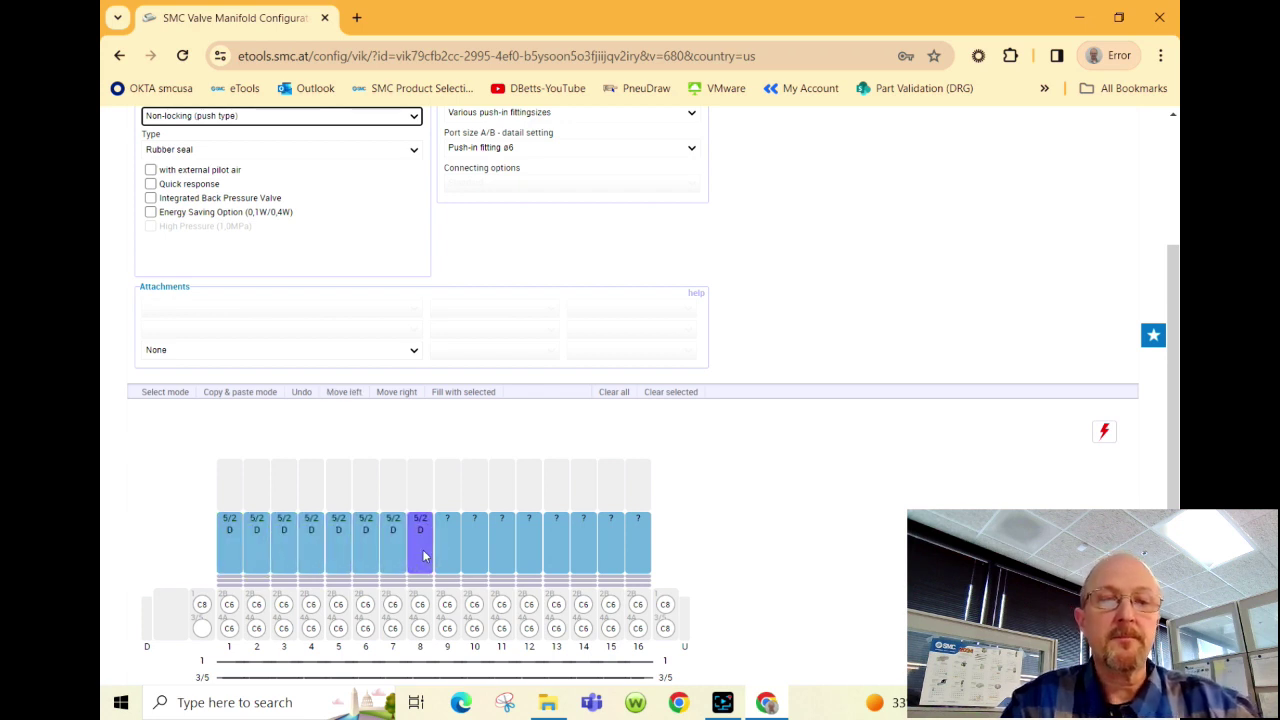
# - Choose the 3-position closed center valve as station assignment and place it on stations 9 through 15
pyautogui.scroll(1, 423, 555)
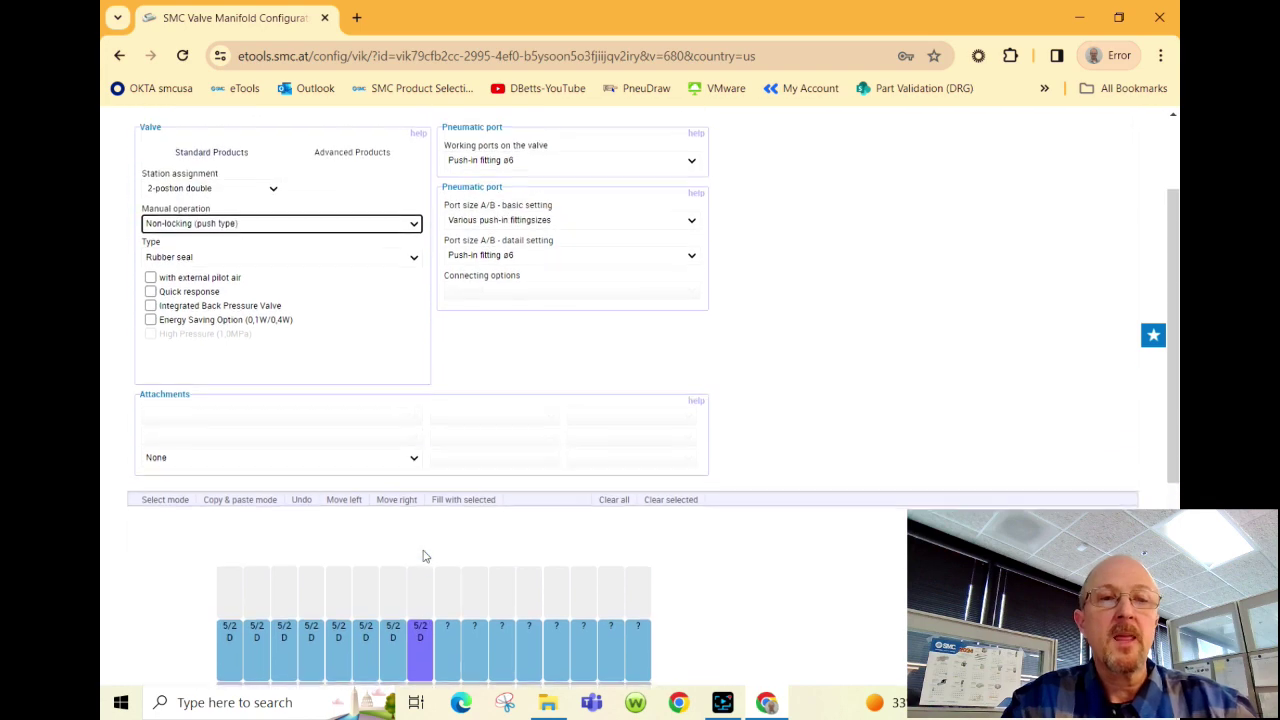
pyautogui.click(230, 192)
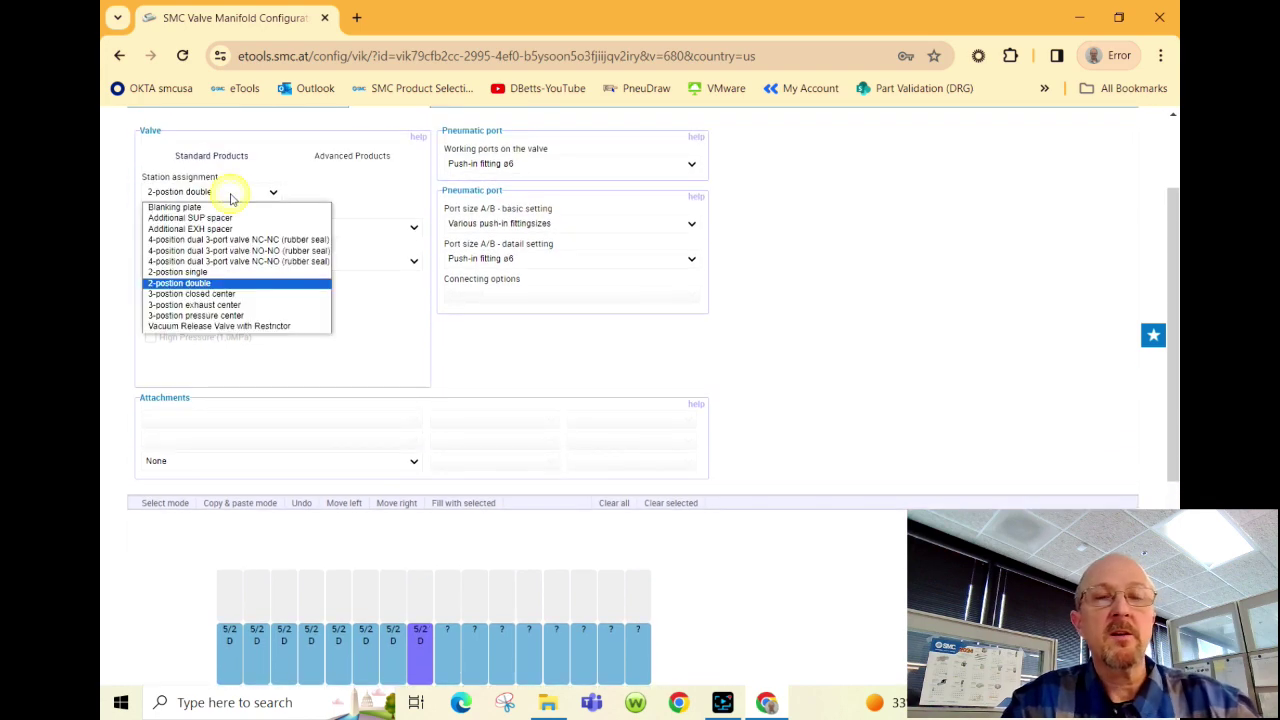
pyautogui.click(242, 294)
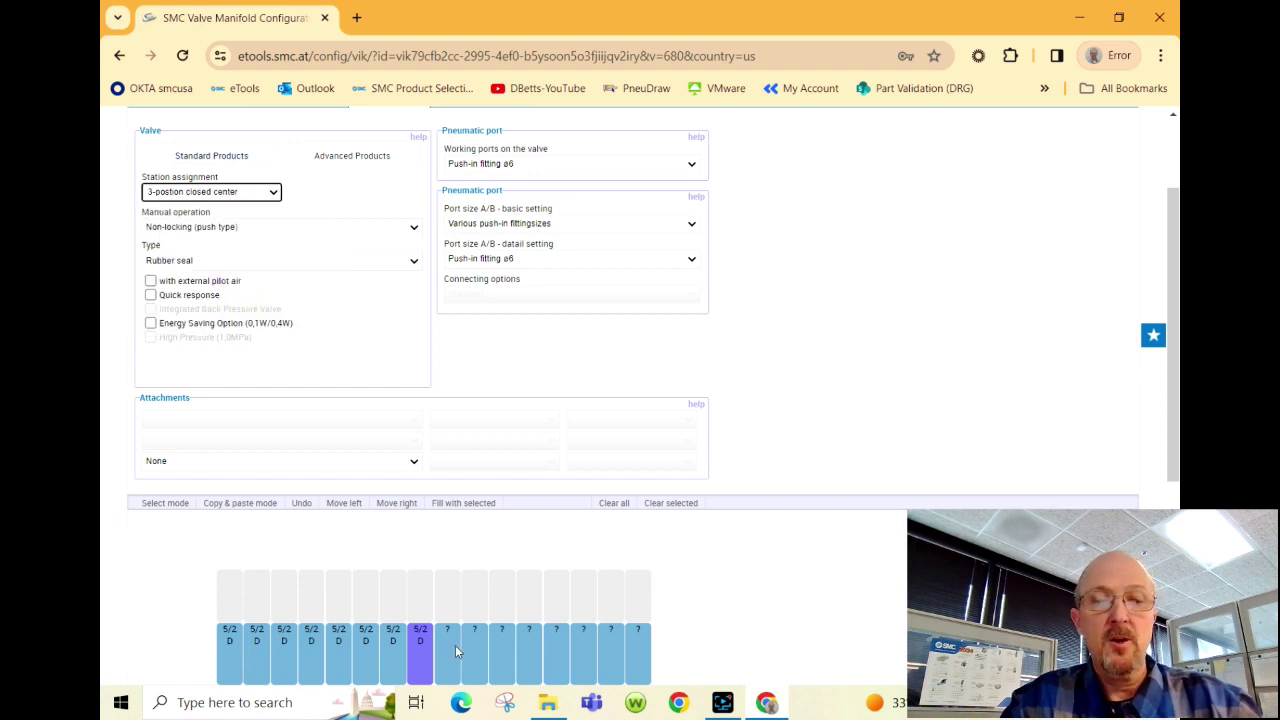
pyautogui.click(445, 650)
pyautogui.click(470, 650)
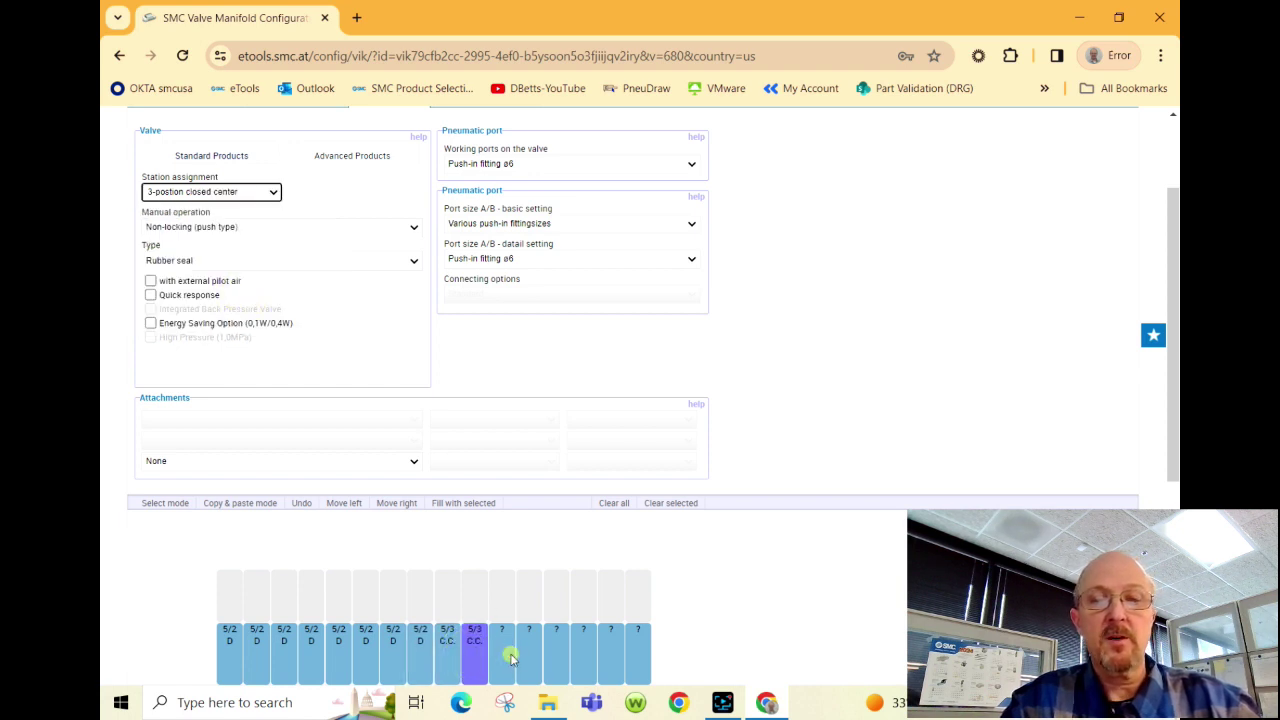
pyautogui.click(503, 655)
pyautogui.click(530, 655)
pyautogui.click(557, 655)
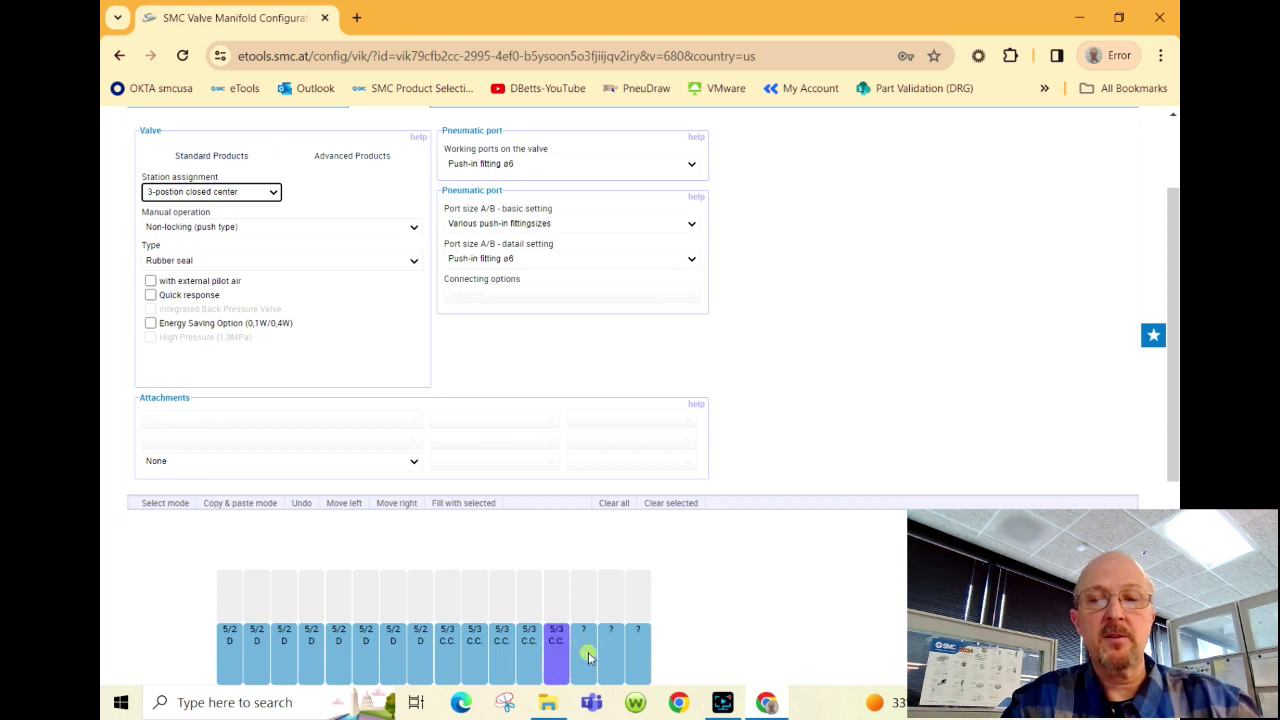
pyautogui.click(586, 655)
pyautogui.click(612, 655)
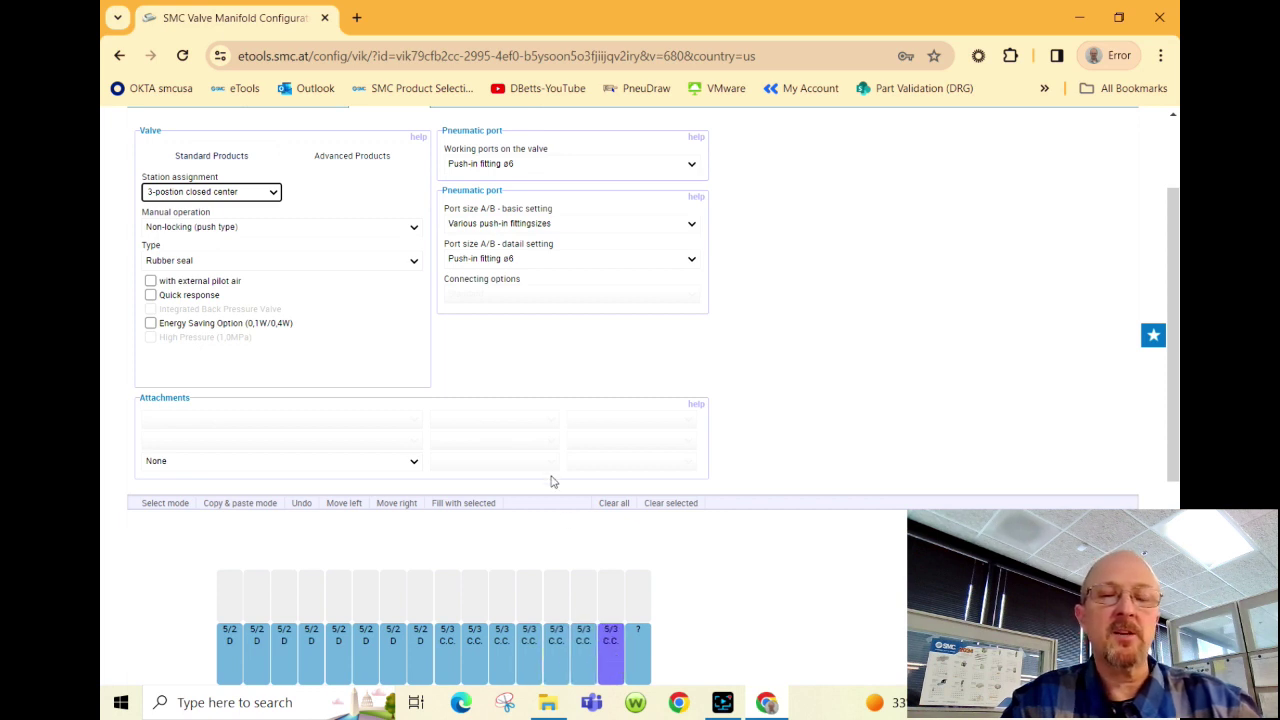
# - Choose the blanking plate as station assignment and place it on station 16
pyautogui.scroll(2, 551, 477)
pyautogui.click(230, 325)
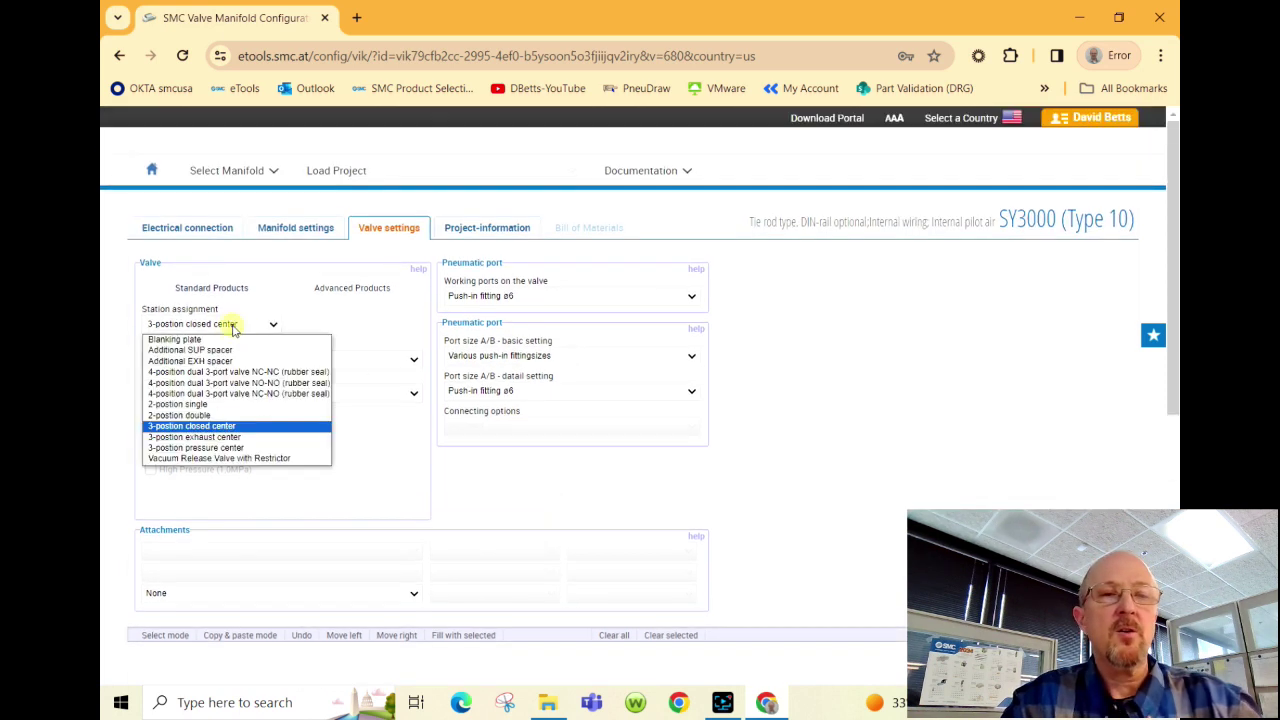
pyautogui.click(222, 339)
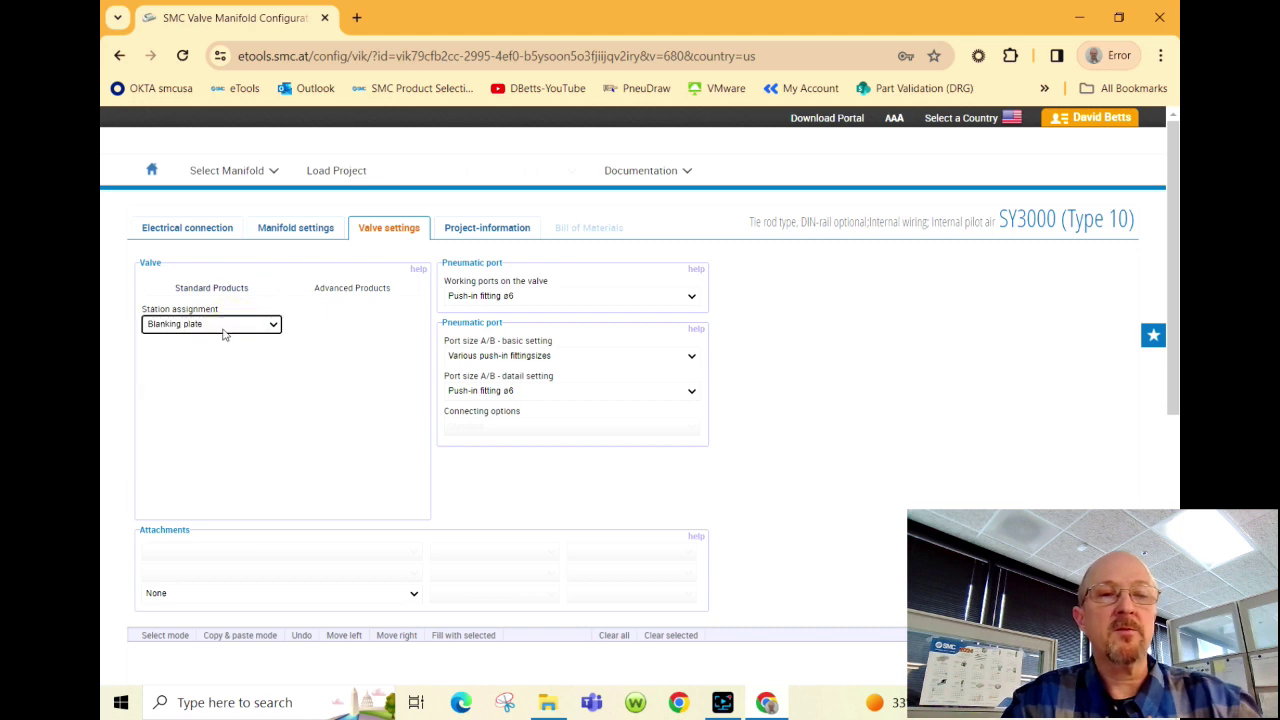
pyautogui.scroll(-2, 682, 570)
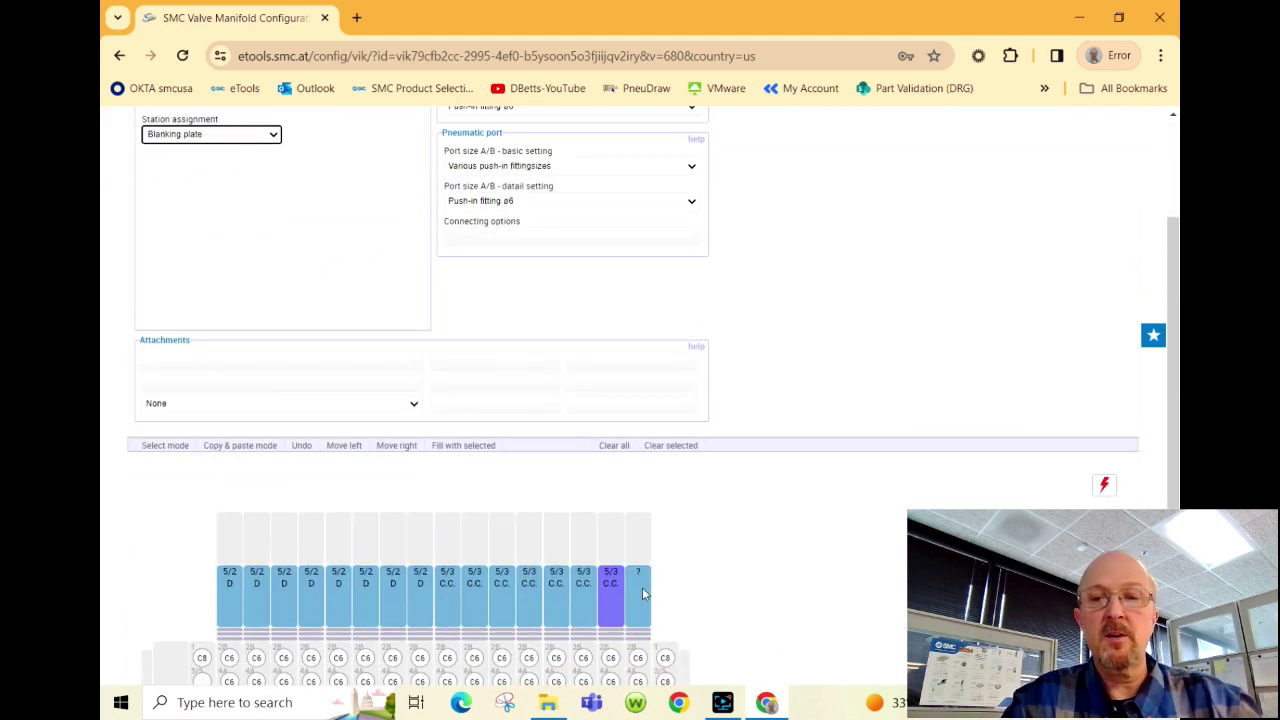
pyautogui.click(643, 594)
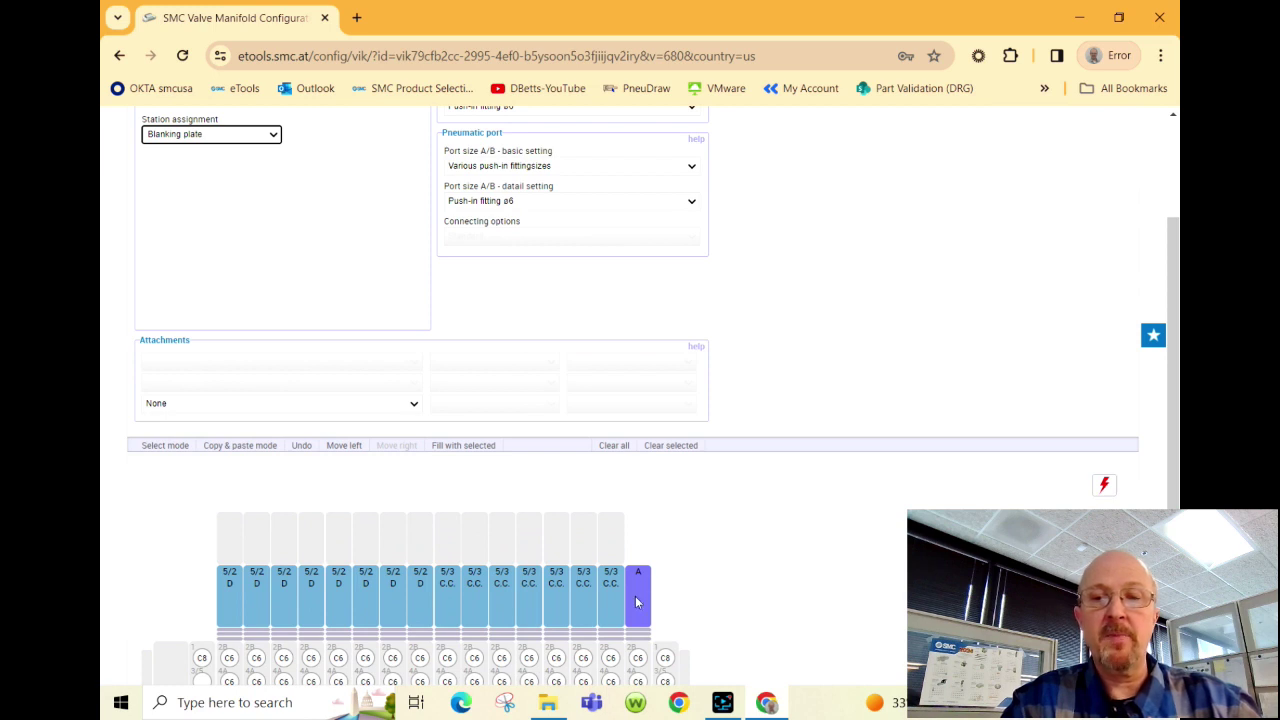
# - Try blocking the supply line (1) between stations 8 and 9, and remove the block again
pyautogui.scroll(-2, 636, 601)
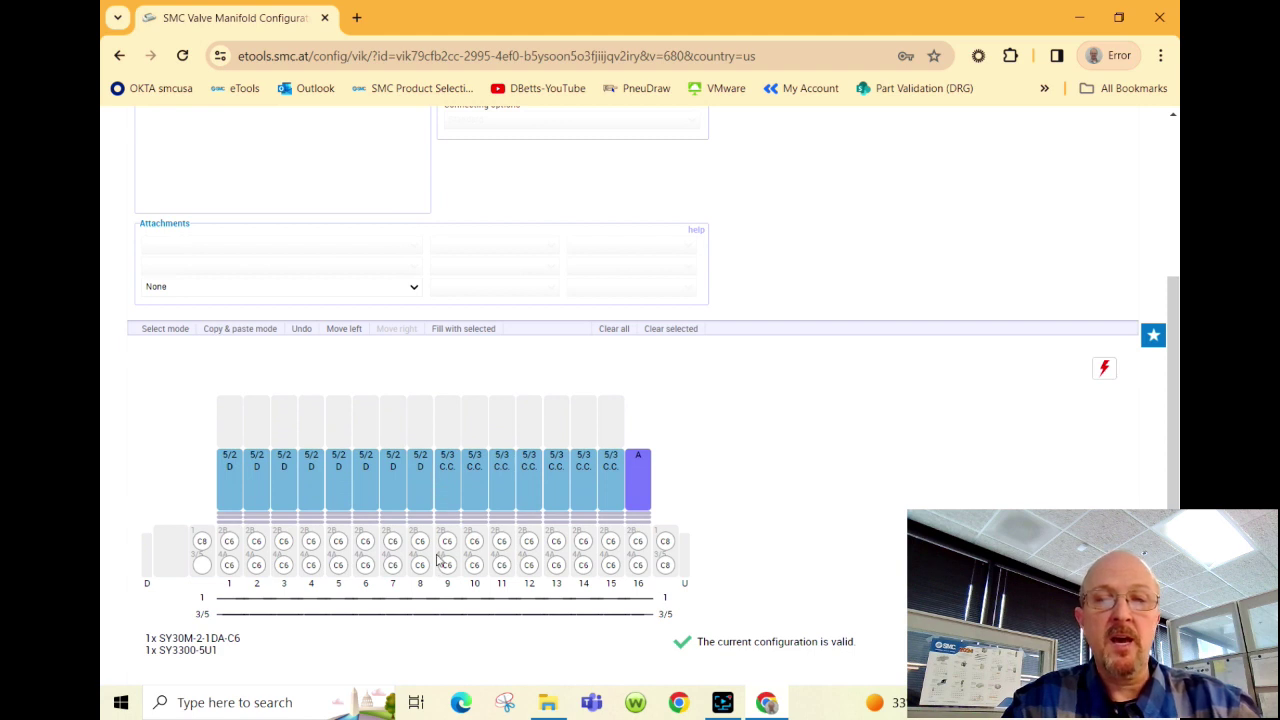
pyautogui.click(434, 613)
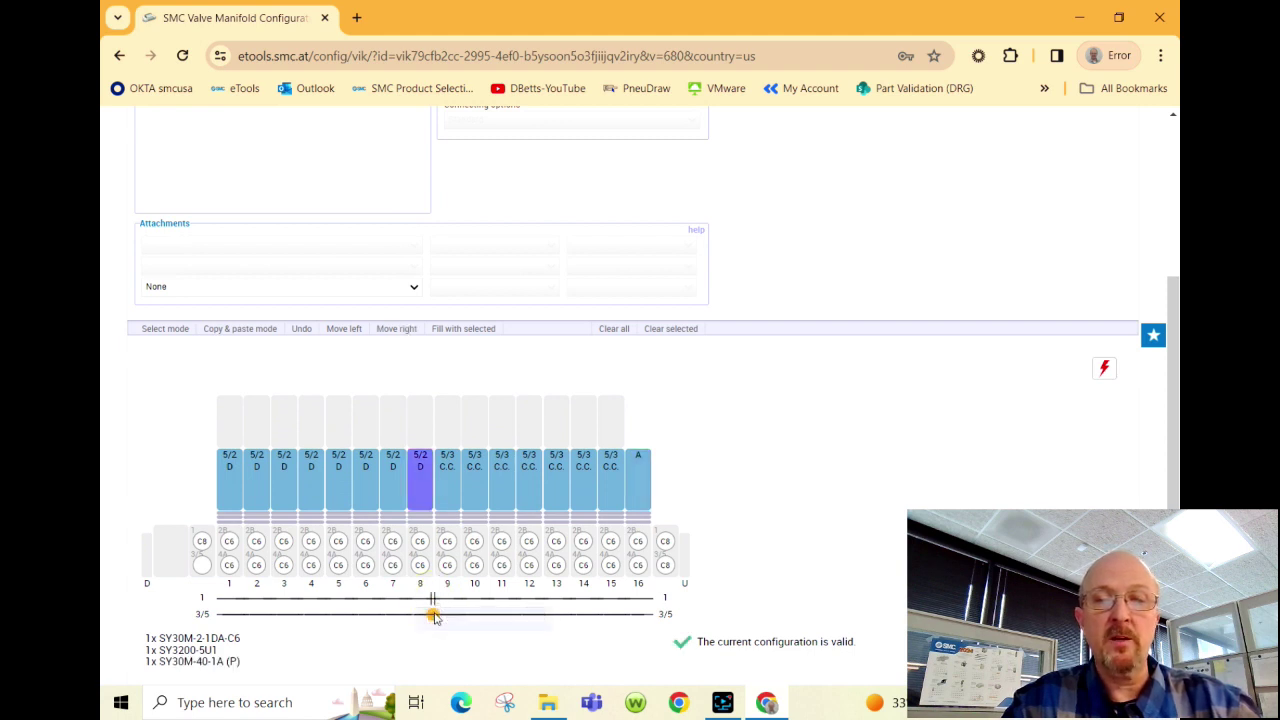
pyautogui.click(433, 613)
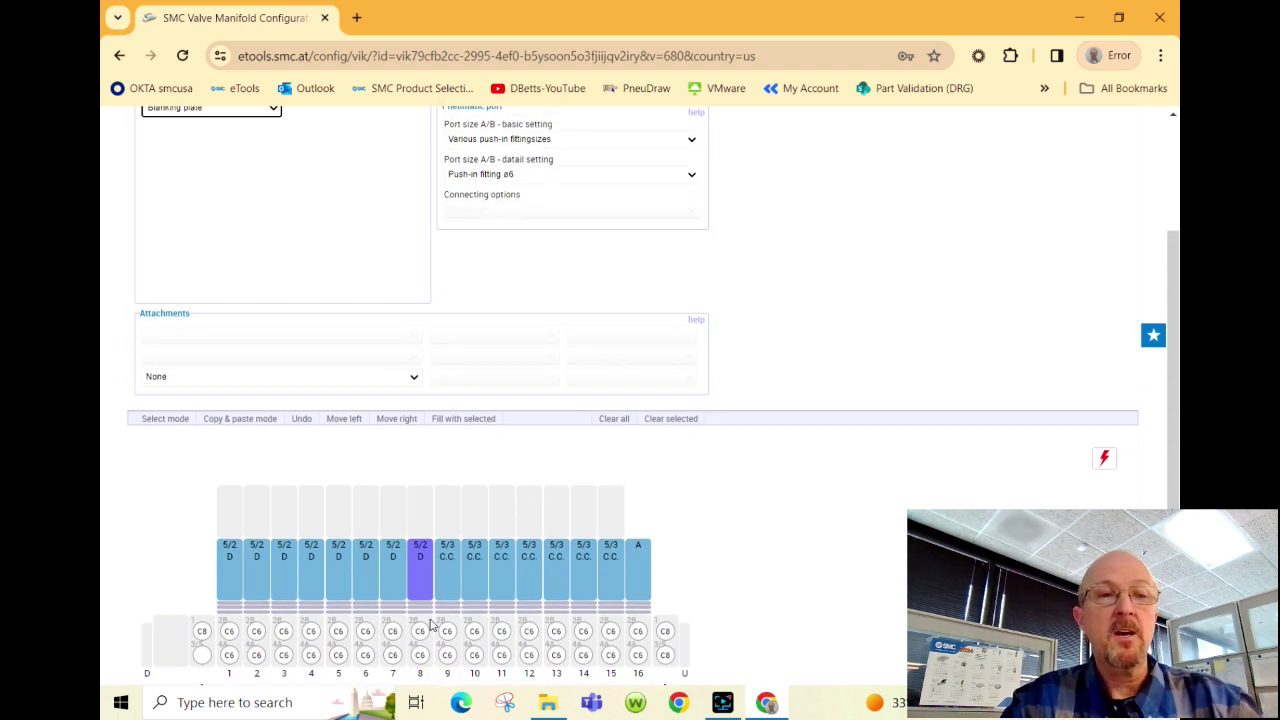
# - Add an interface regulator with Supply P and without gauge beneath the valve on station 4
pyautogui.scroll(1, 343, 443)
pyautogui.click(307, 450)
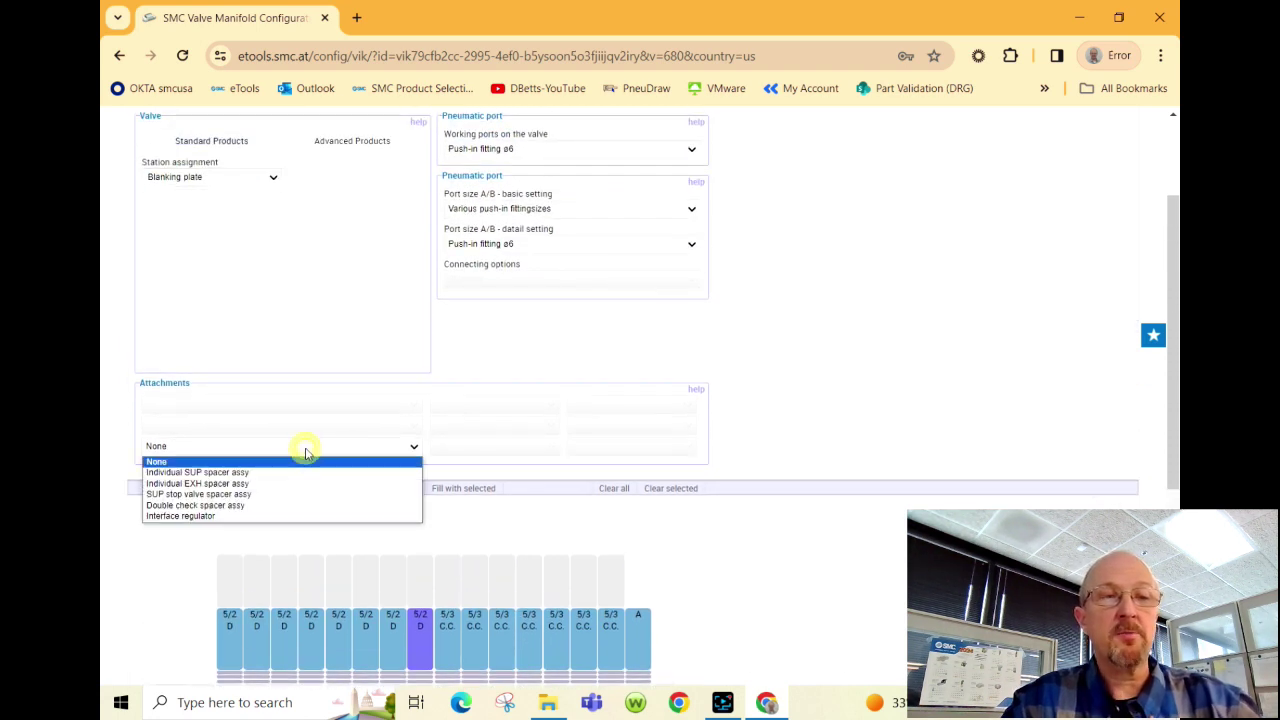
pyautogui.click(237, 519)
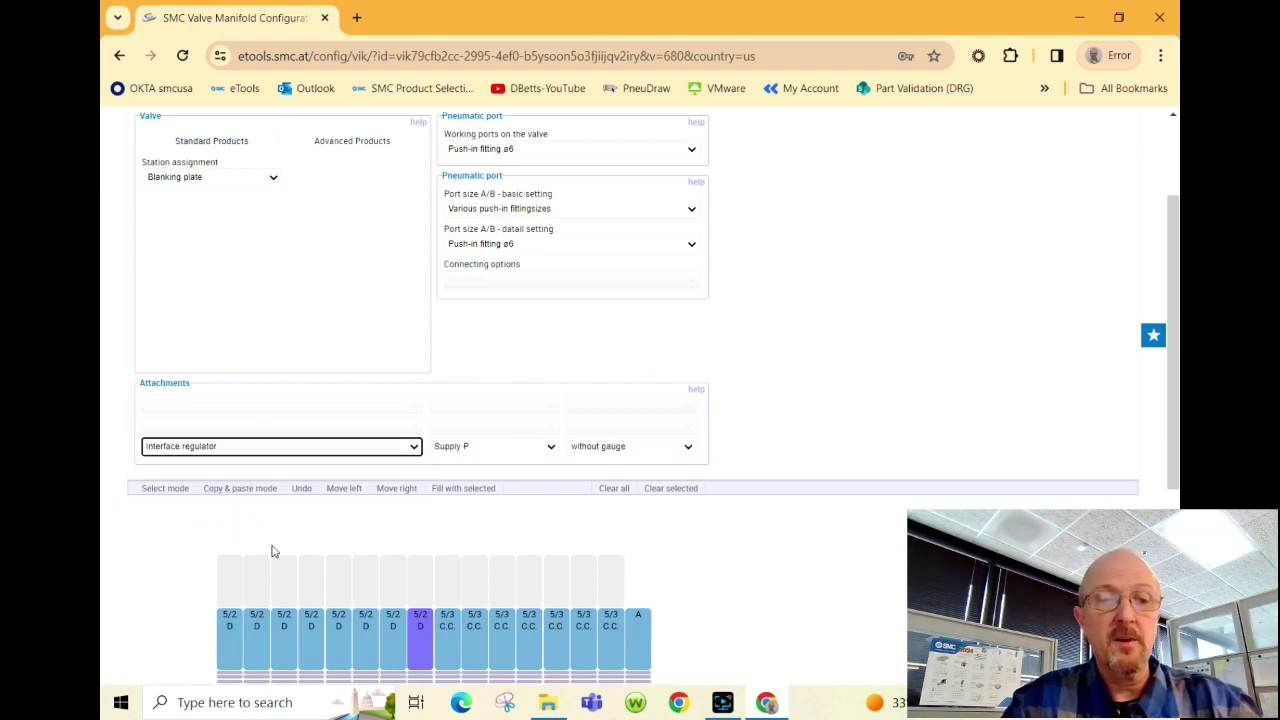
pyautogui.scroll(-1, 312, 648)
pyautogui.scroll(-1, 312, 648)
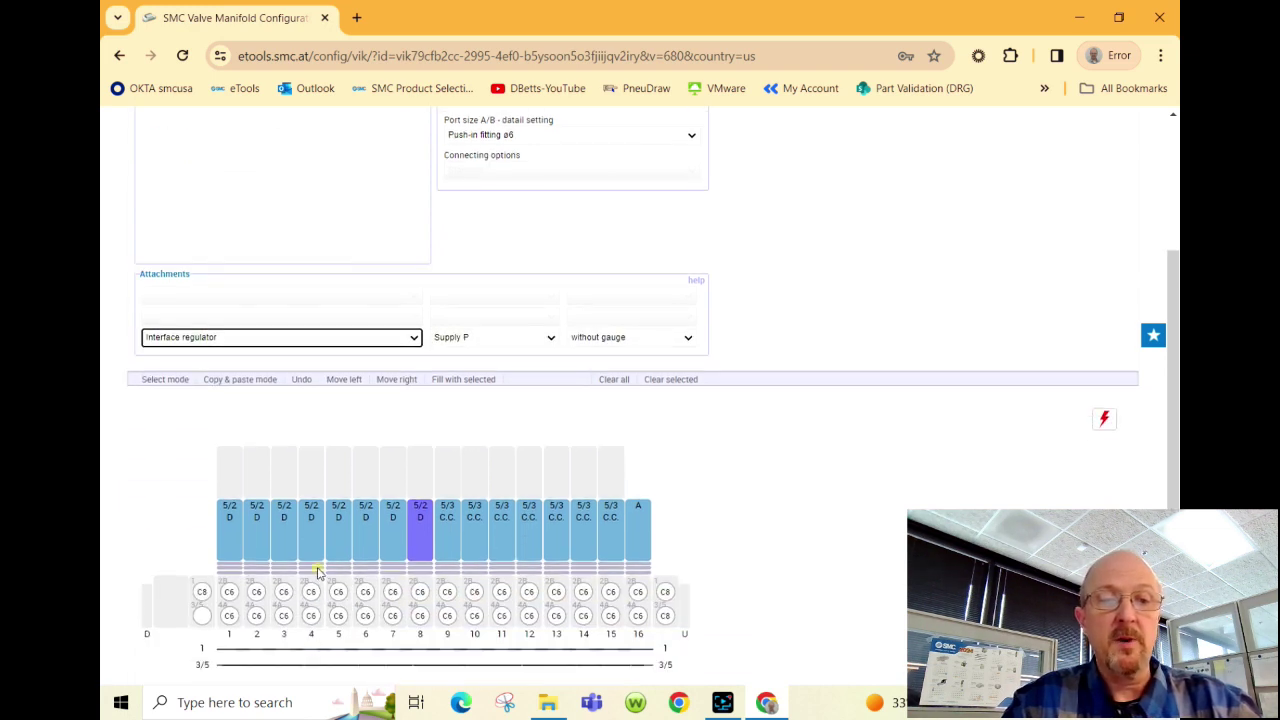
pyautogui.click(315, 568)
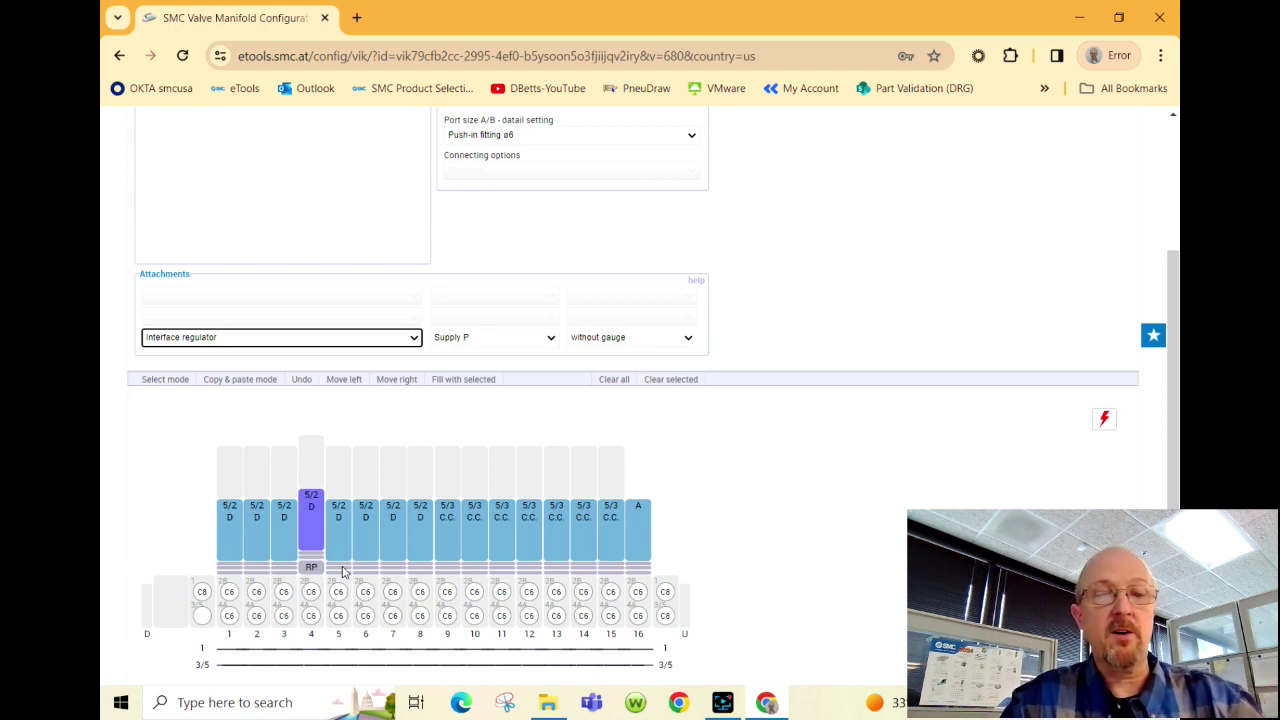
# - Set the attachment to None and remove the interface regulator from station 4
pyautogui.click(283, 339)
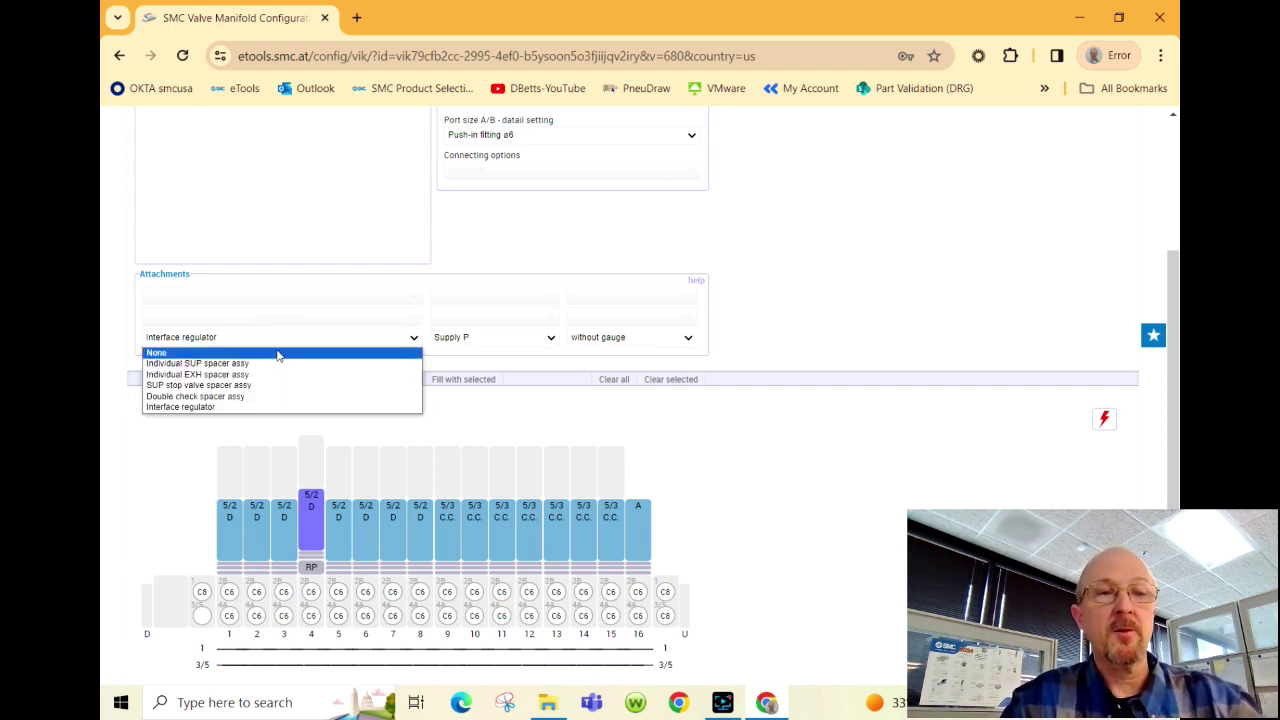
pyautogui.click(278, 354)
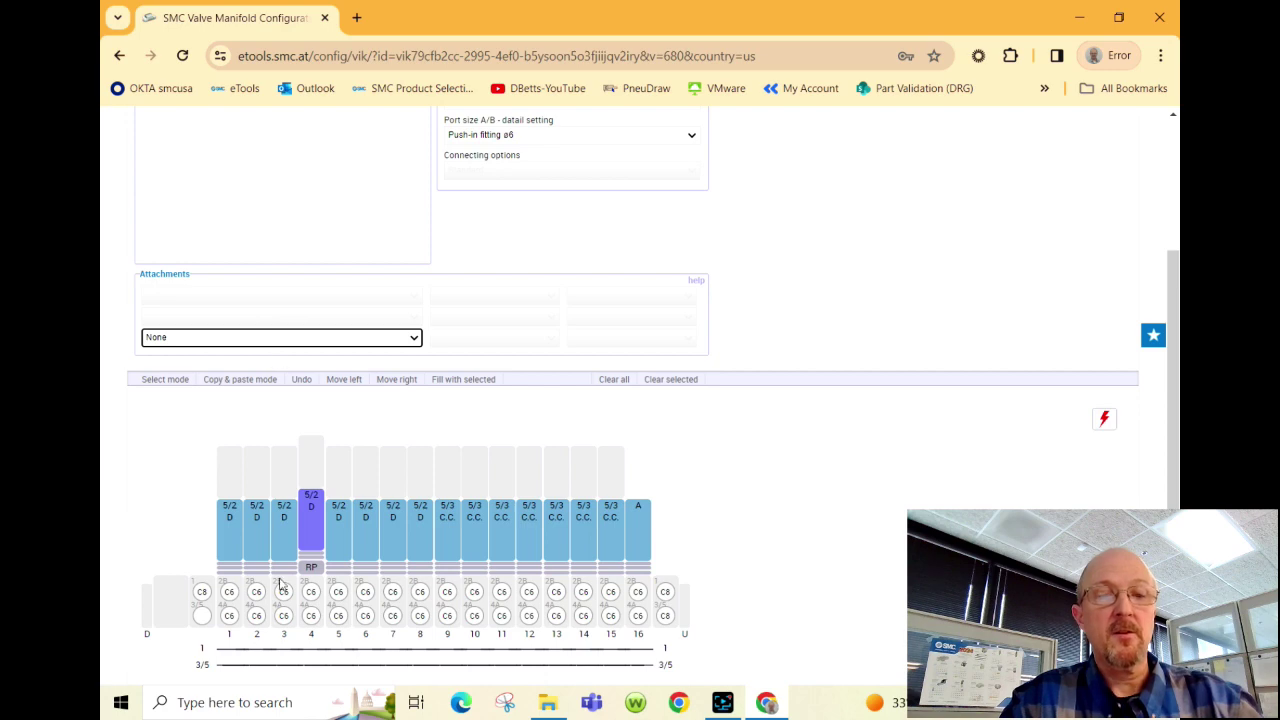
pyautogui.click(313, 566)
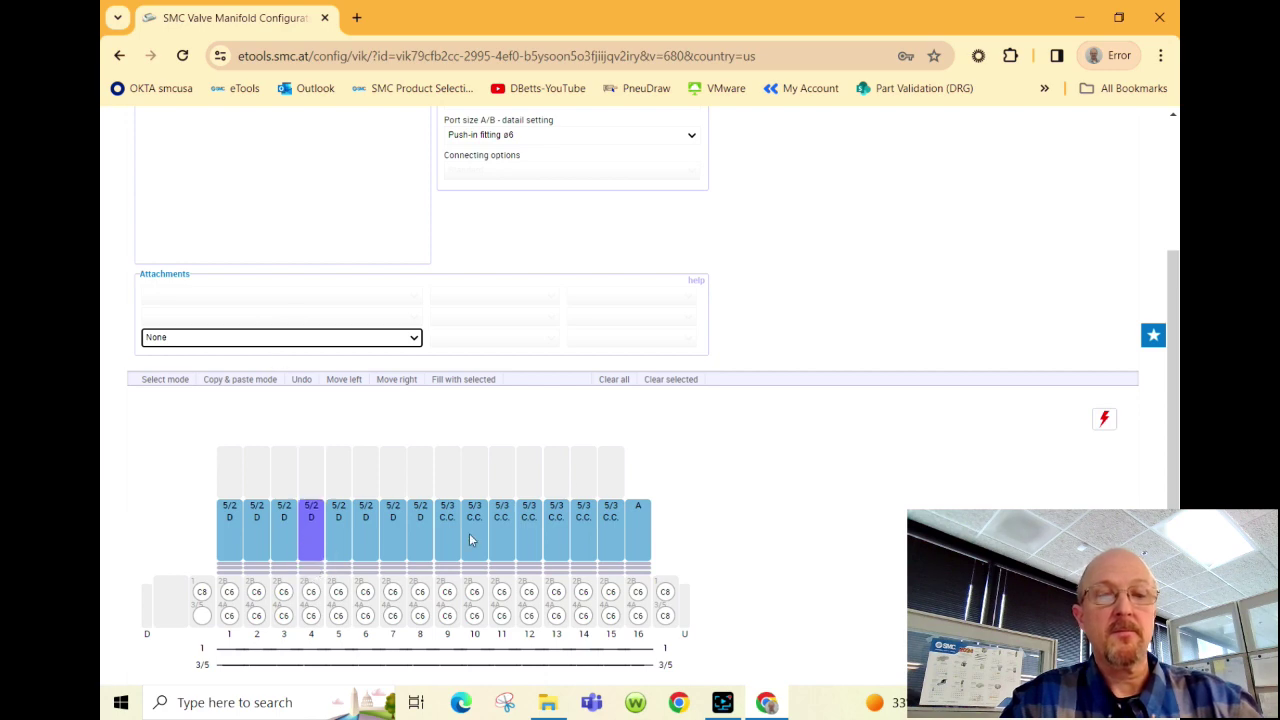
# - Check the completed manifold layout and its validity status, and open the bill of materials
pyautogui.scroll(2, 566, 486)
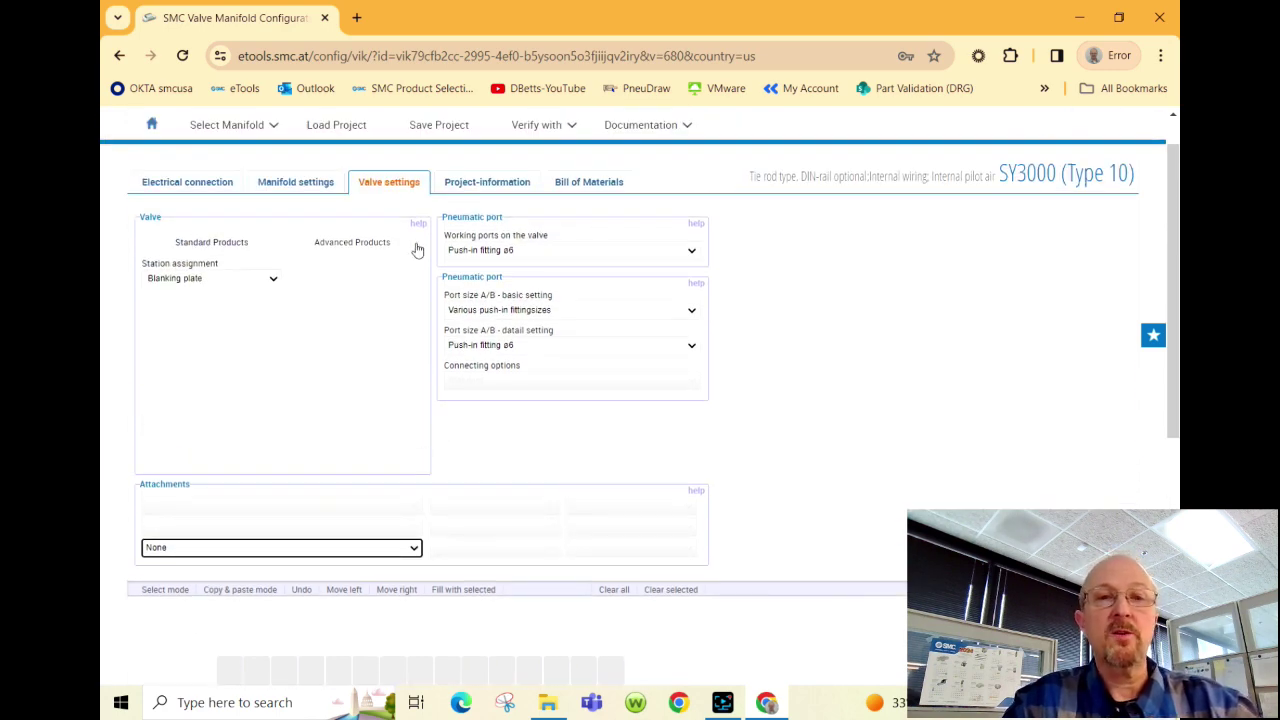
pyautogui.scroll(-2, 450, 486)
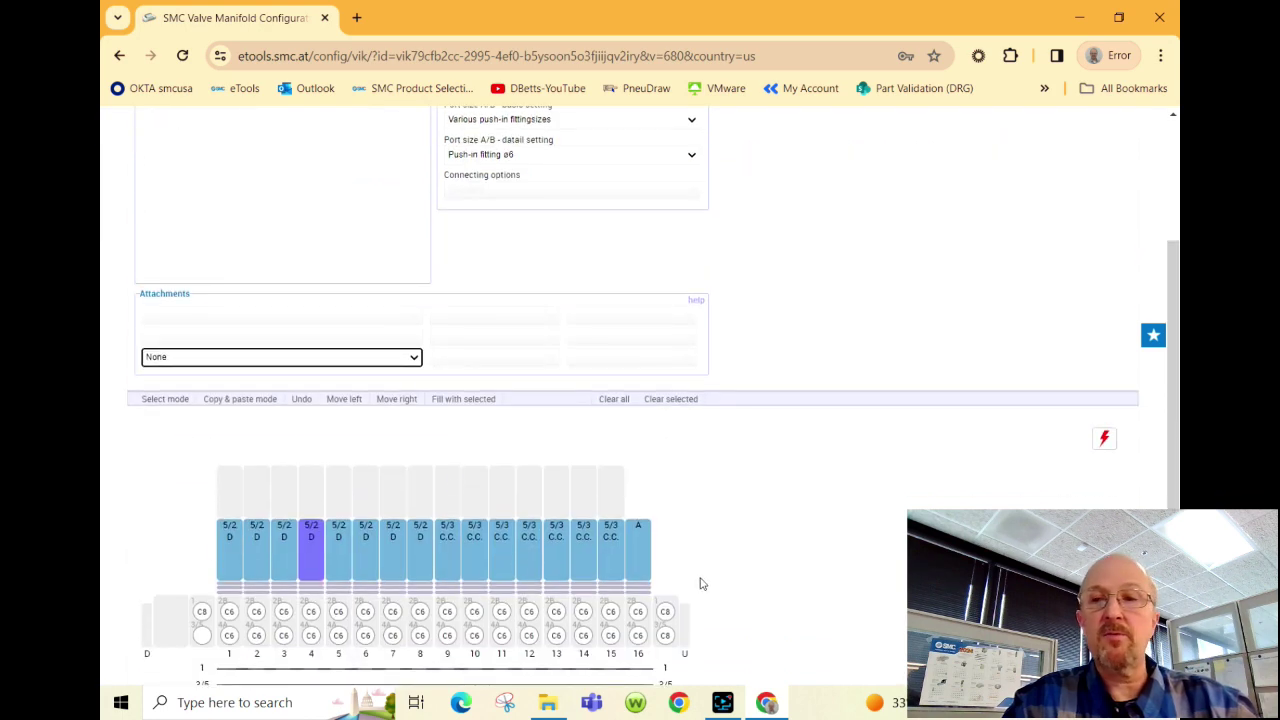
pyautogui.scroll(-2, 700, 582)
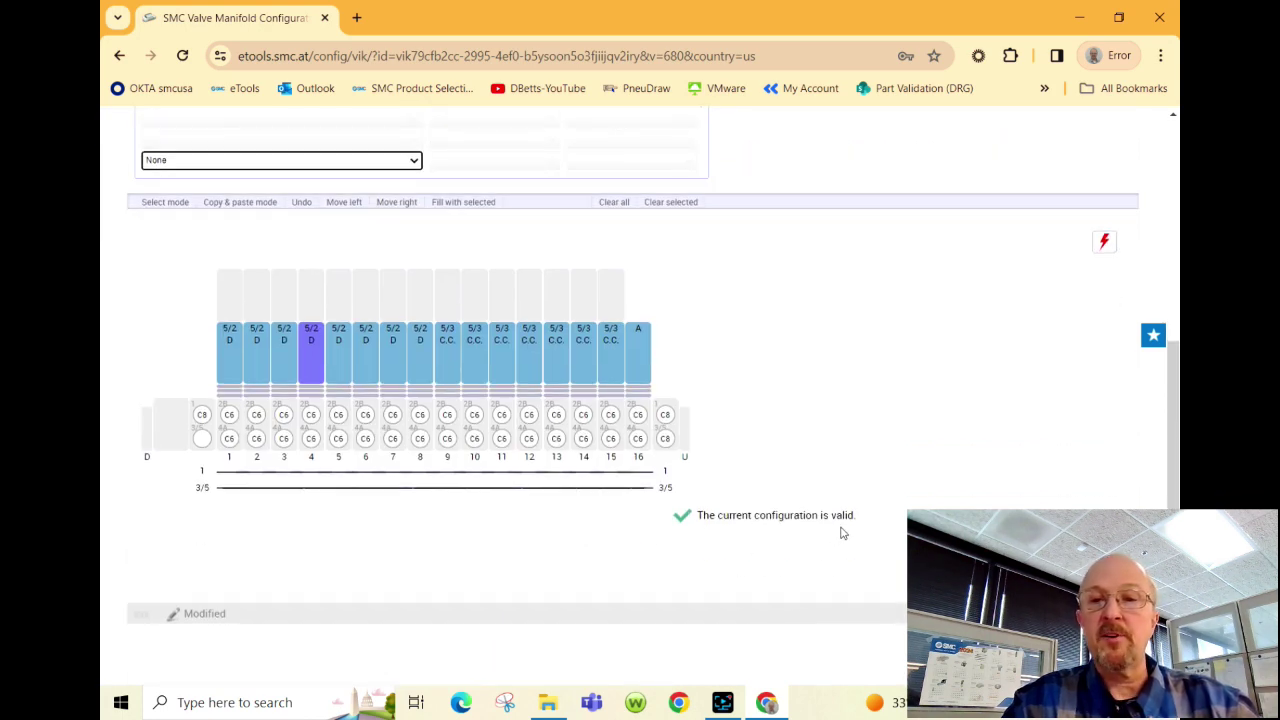
pyautogui.scroll(4, 842, 532)
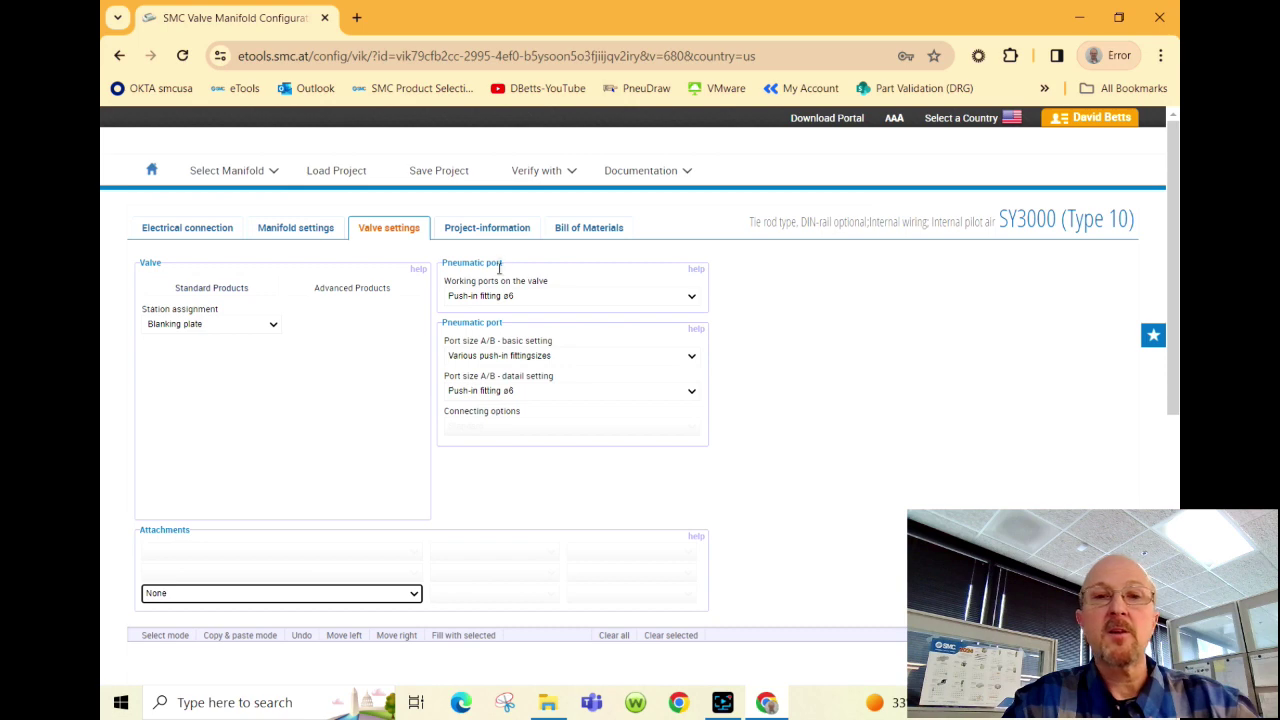
pyautogui.click(591, 230)
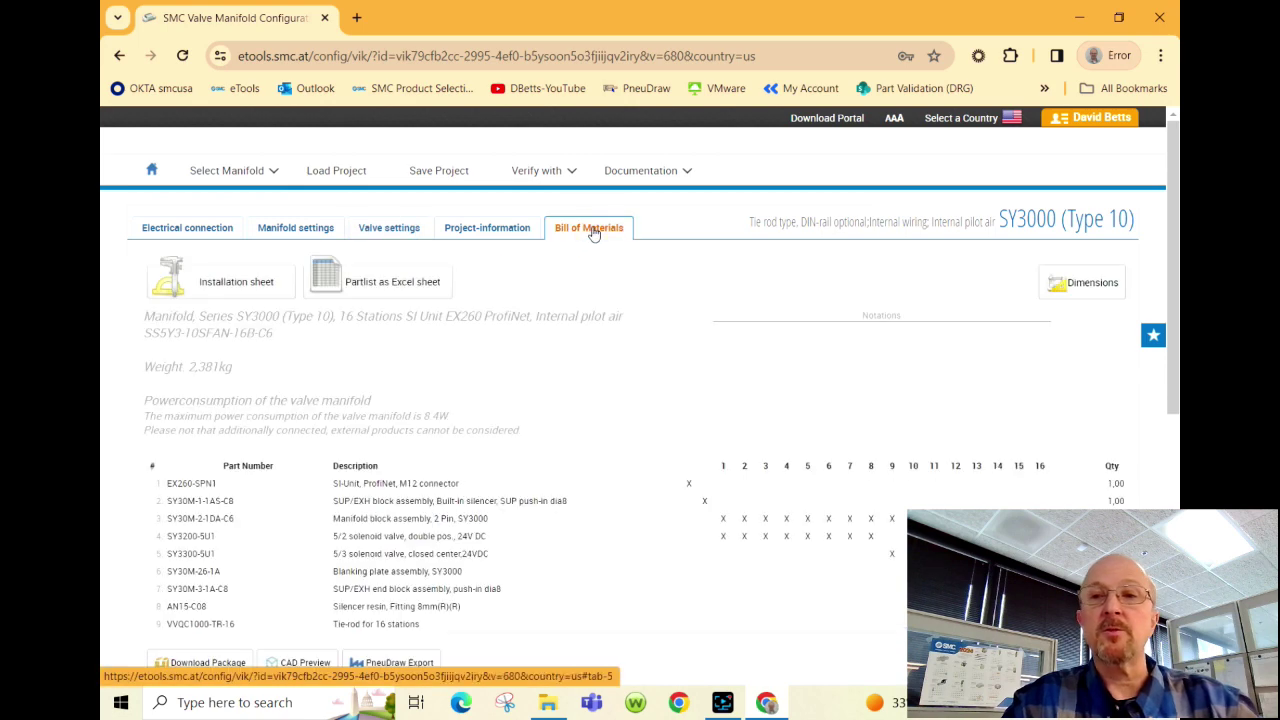
pyautogui.click(1086, 286)
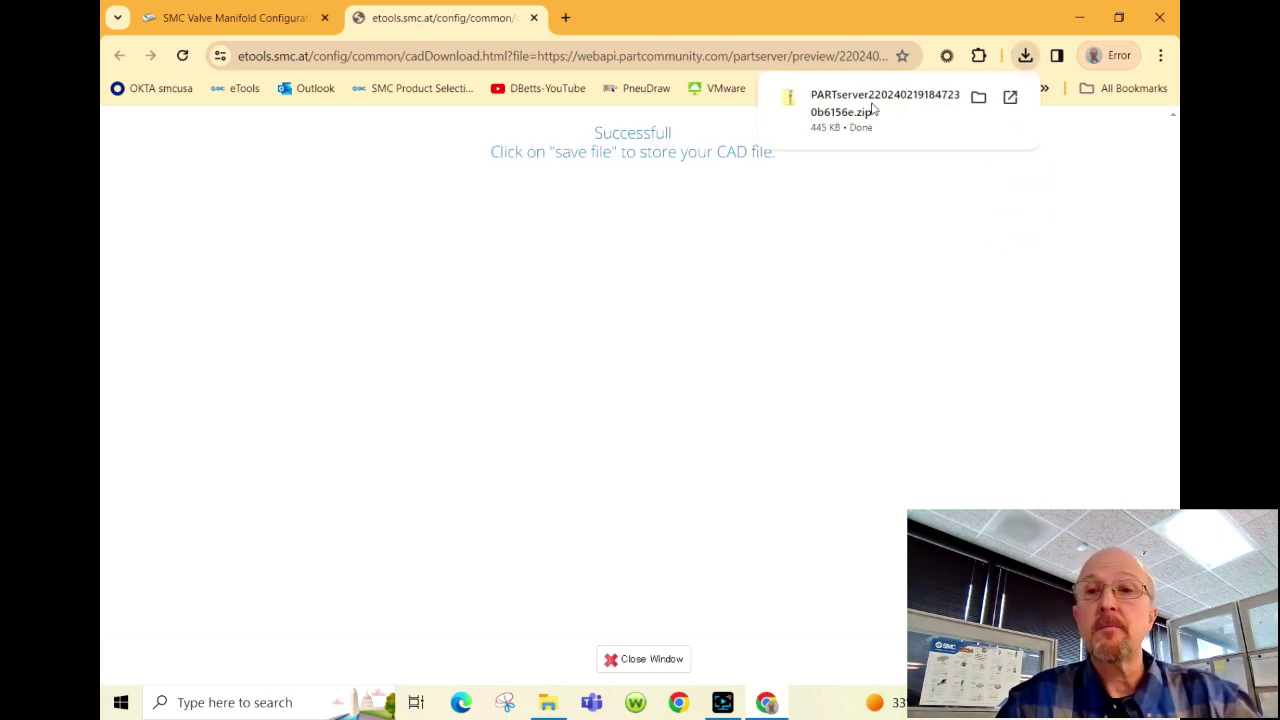
pyautogui.click(873, 110)
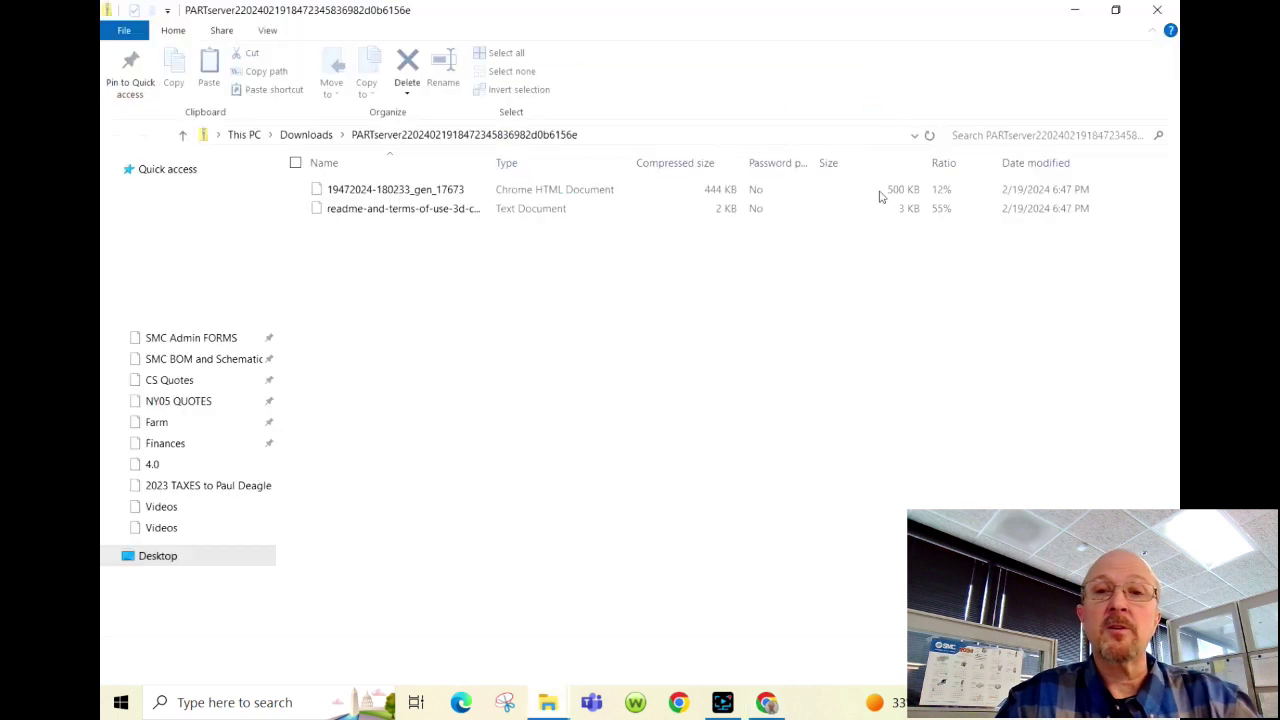
pyautogui.click(409, 191)
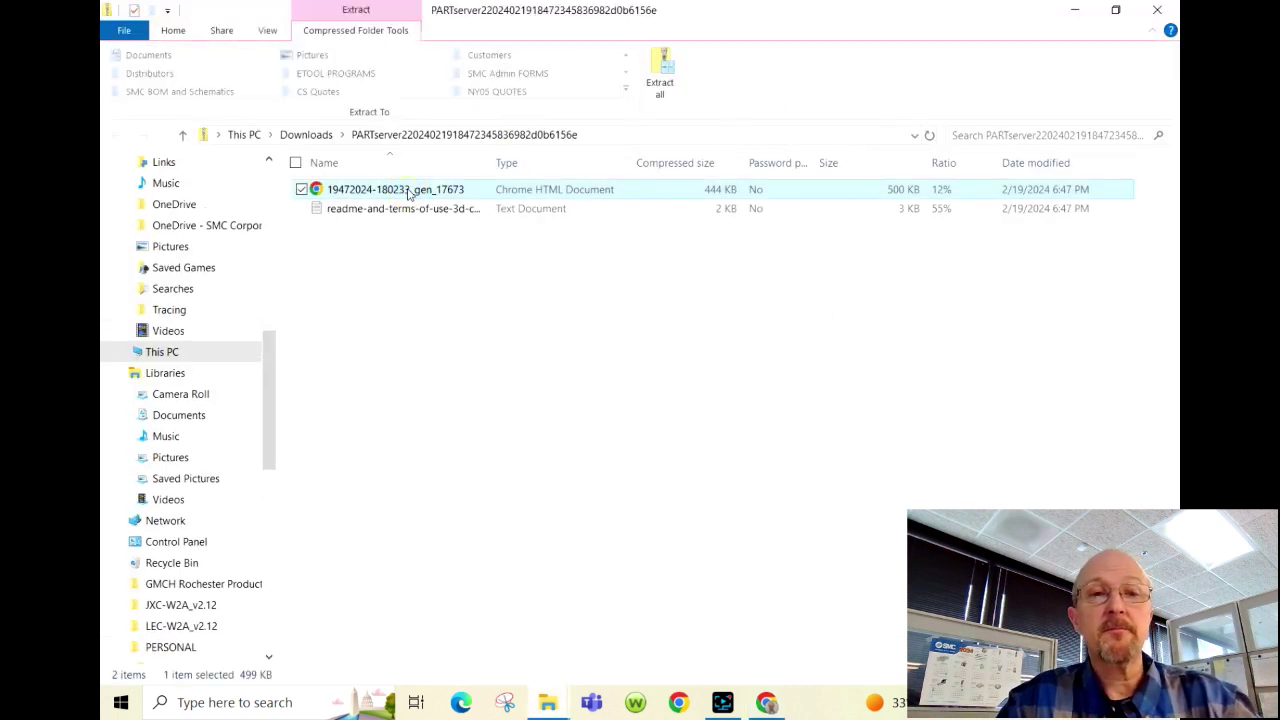
pyautogui.doubleClick(408, 190)
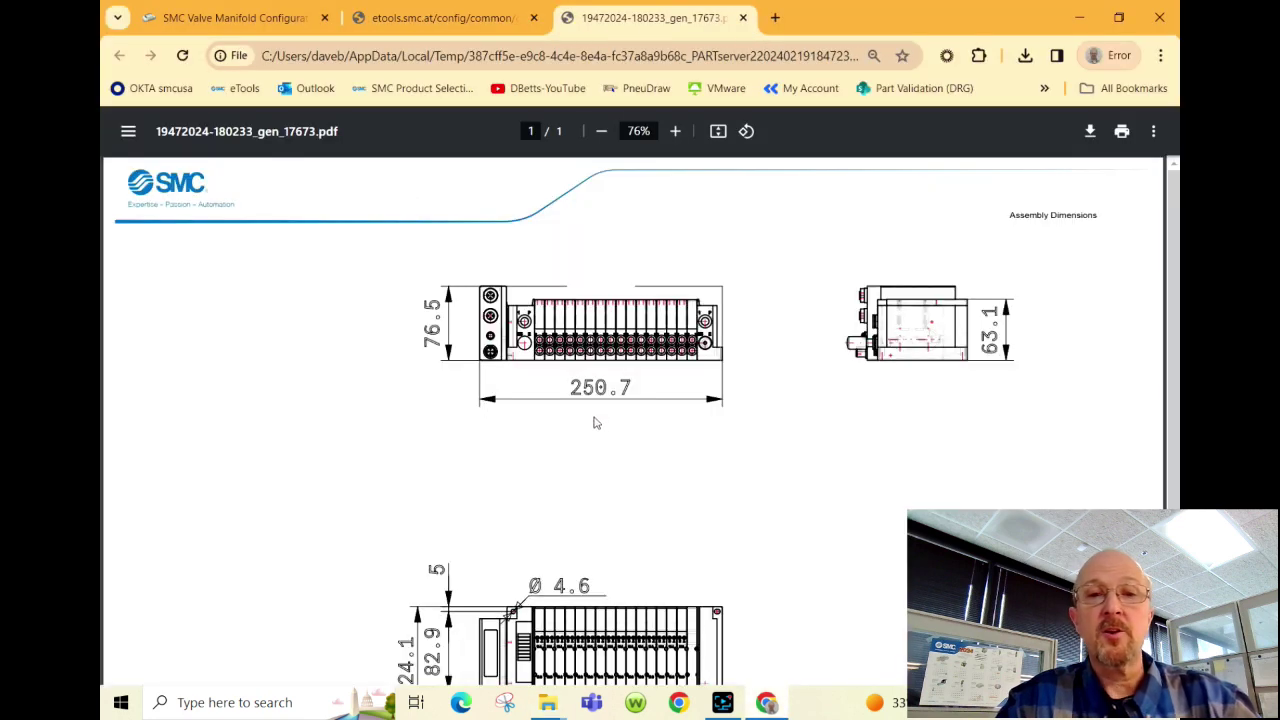
# - Examine the overall dimensions, mounting hole spacing and isometric view in the manifold's PDF drawing
pyautogui.scroll(-4, 594, 422)
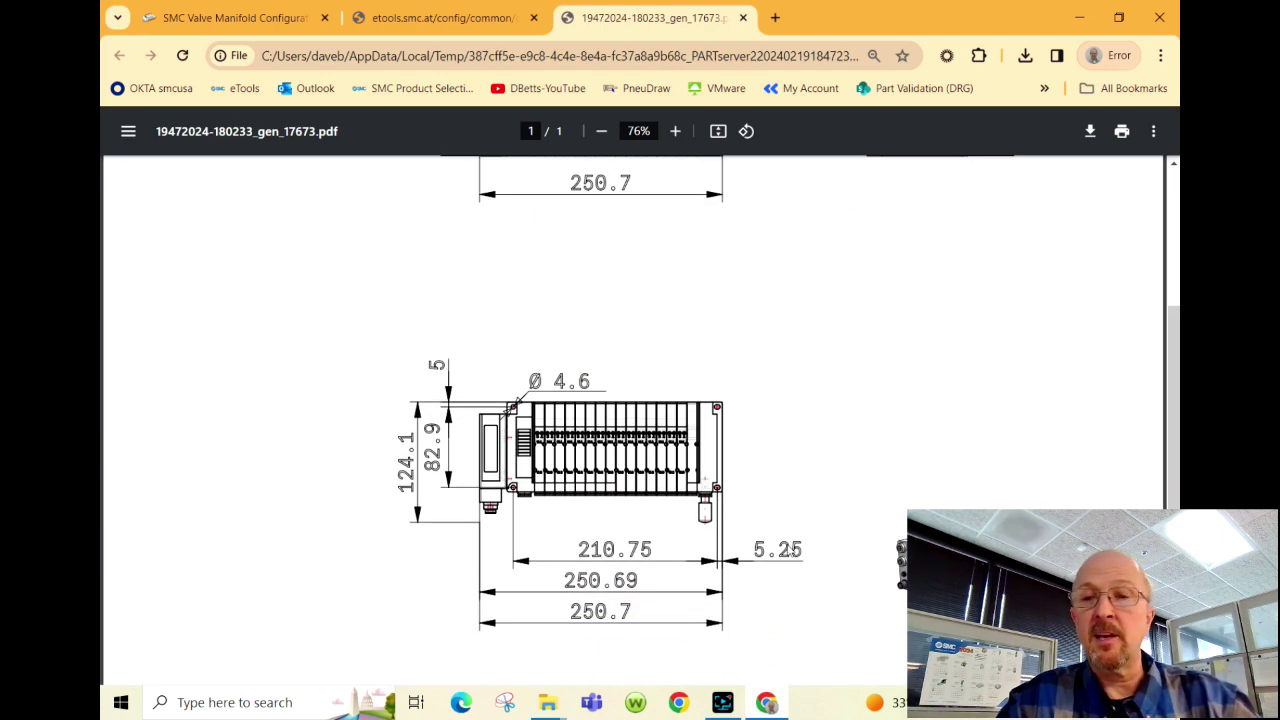
pyautogui.scroll(6, 985, 619)
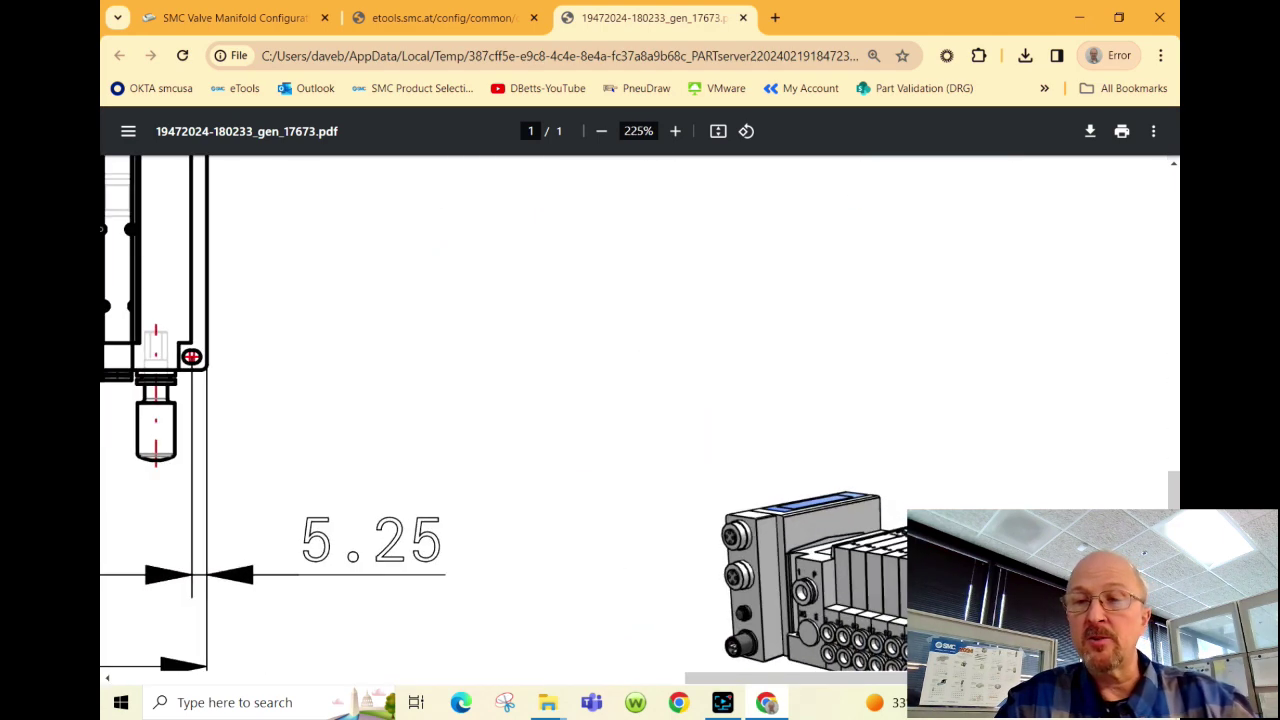
pyautogui.scroll(-6, 985, 619)
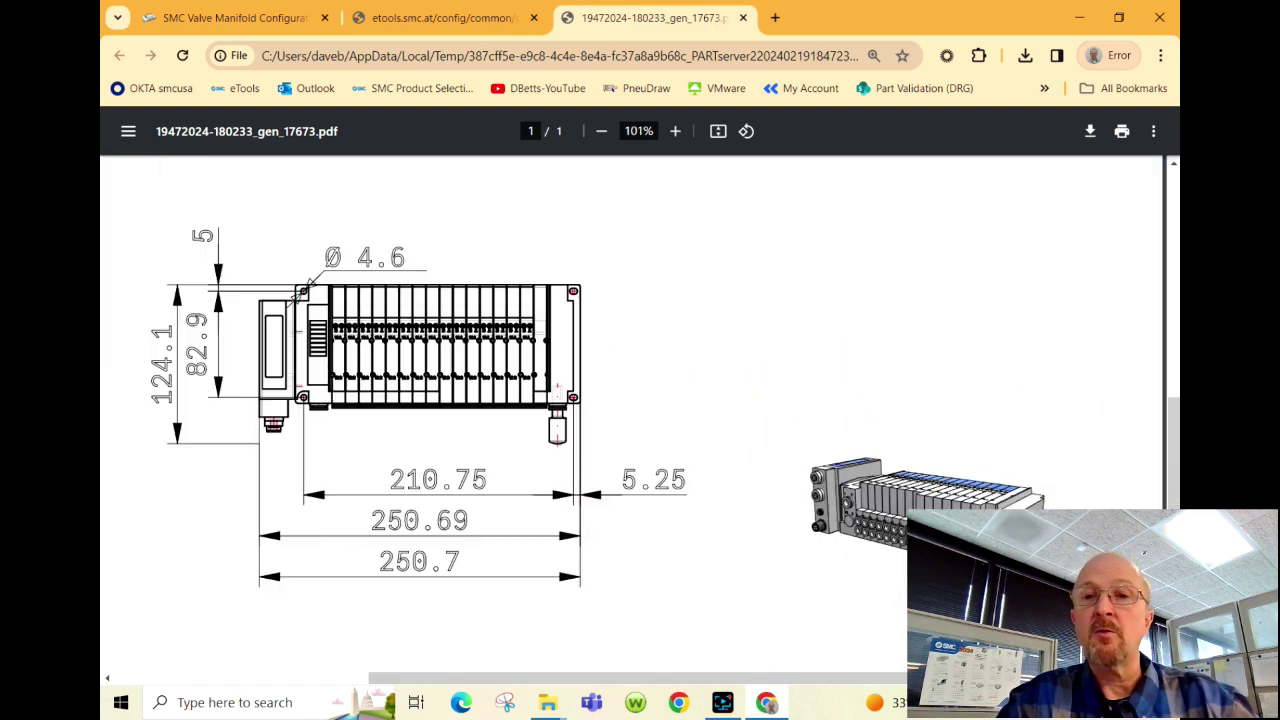
pyautogui.scroll(-2, 985, 619)
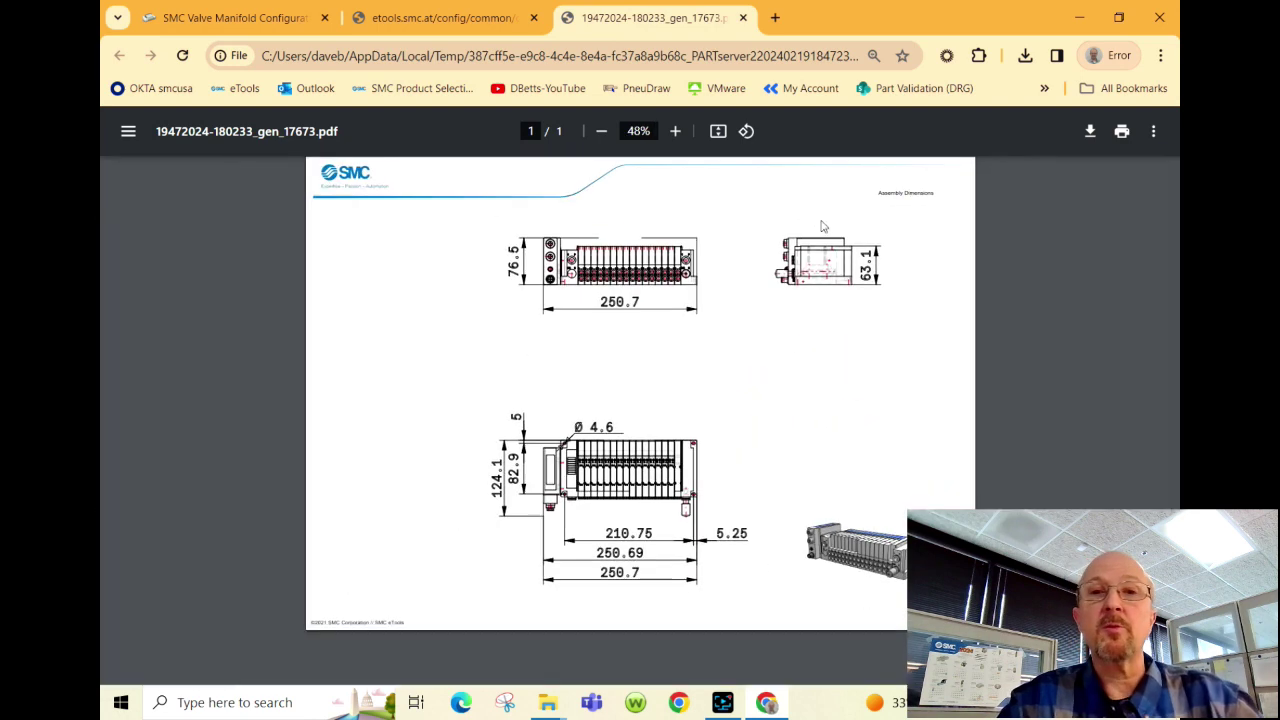
# - Return to the manifold configurator and view the manifold's 3D CAD preview, then close it
pyautogui.click(490, 25)
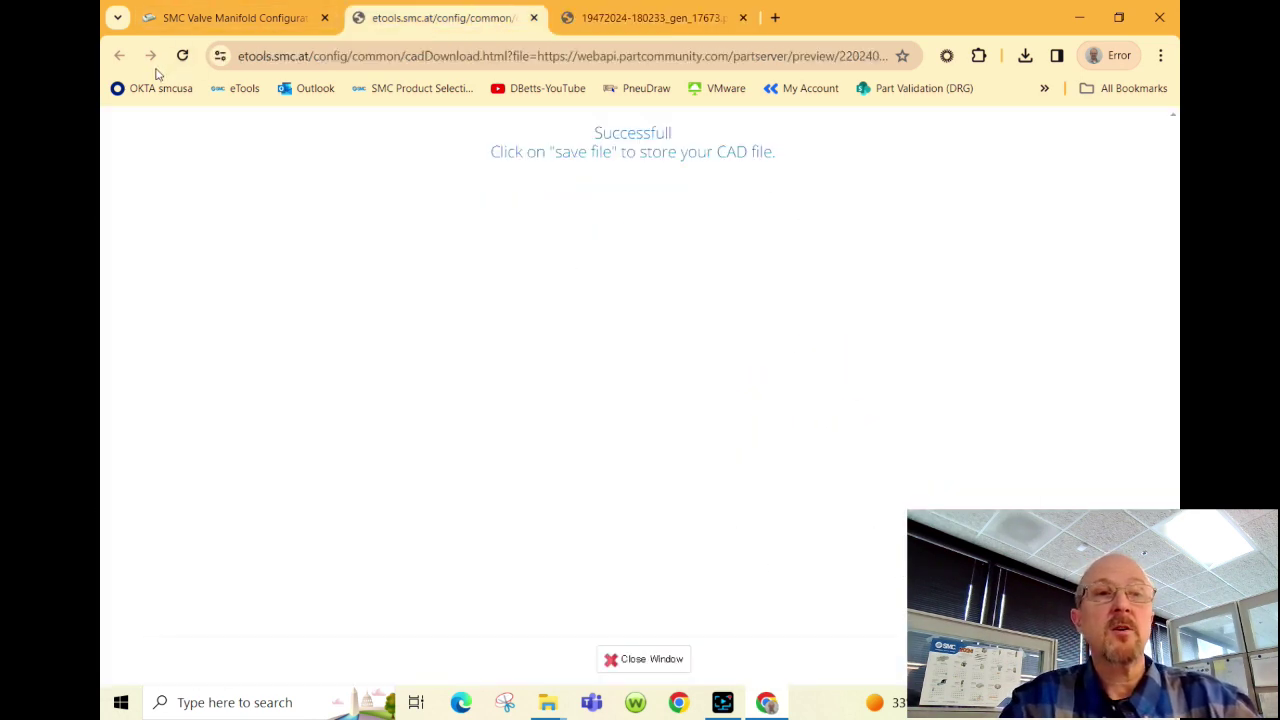
pyautogui.click(181, 30)
pyautogui.scroll(-2, 383, 438)
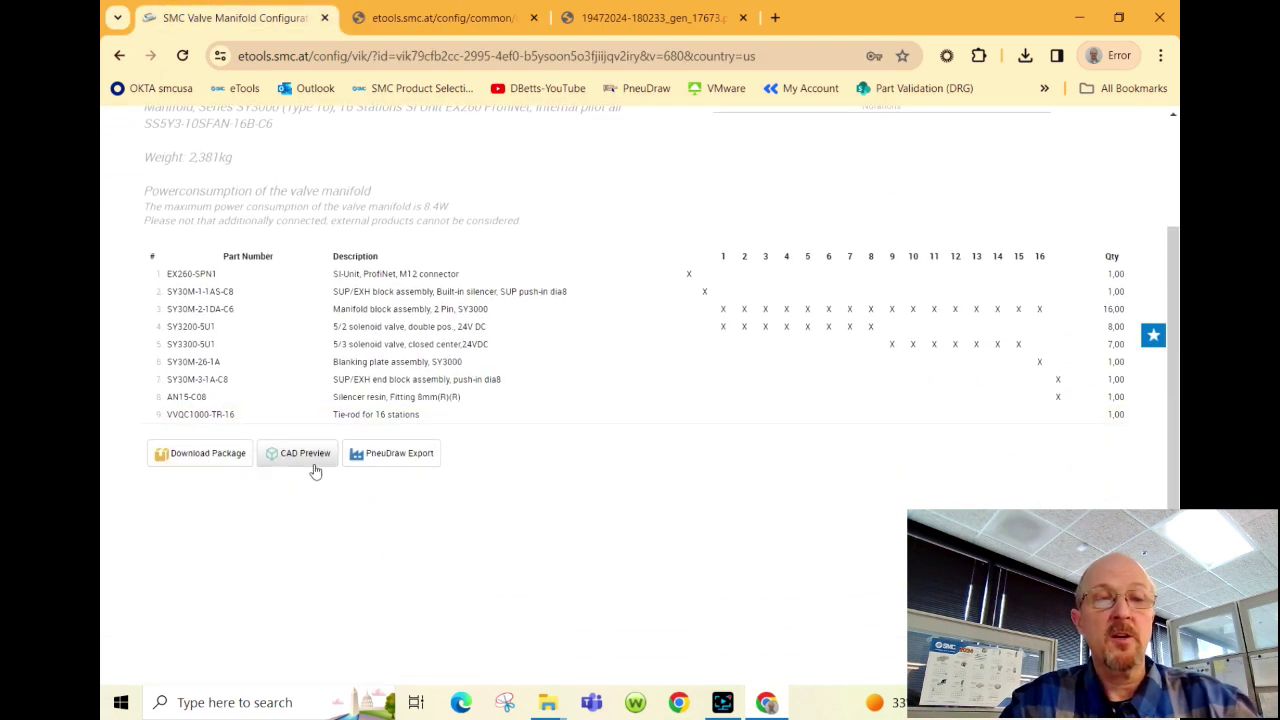
pyautogui.click(310, 460)
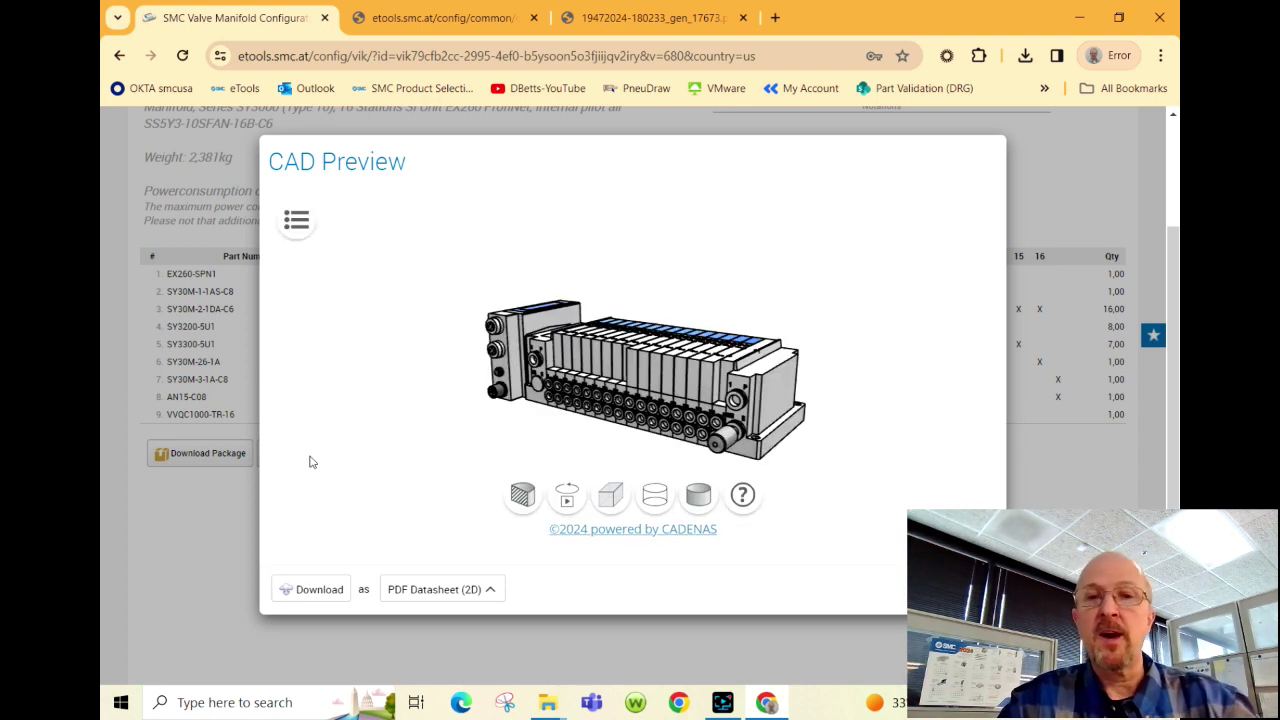
pyautogui.moveTo(437, 309); pyautogui.dragTo(549, 356)
pyautogui.press('Escape')
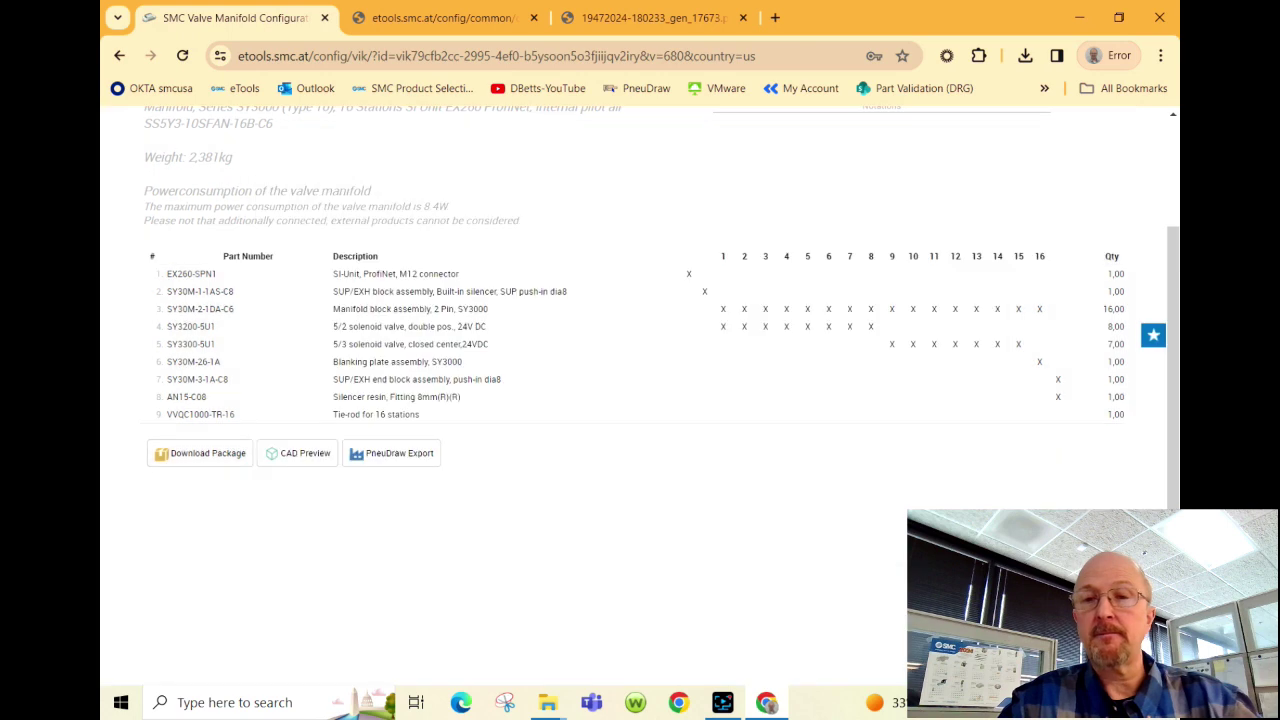
# - Check the download package's content options and the available CAD file formats, and close the package dialog without creating it
pyautogui.scroll(3, 1093, 135)
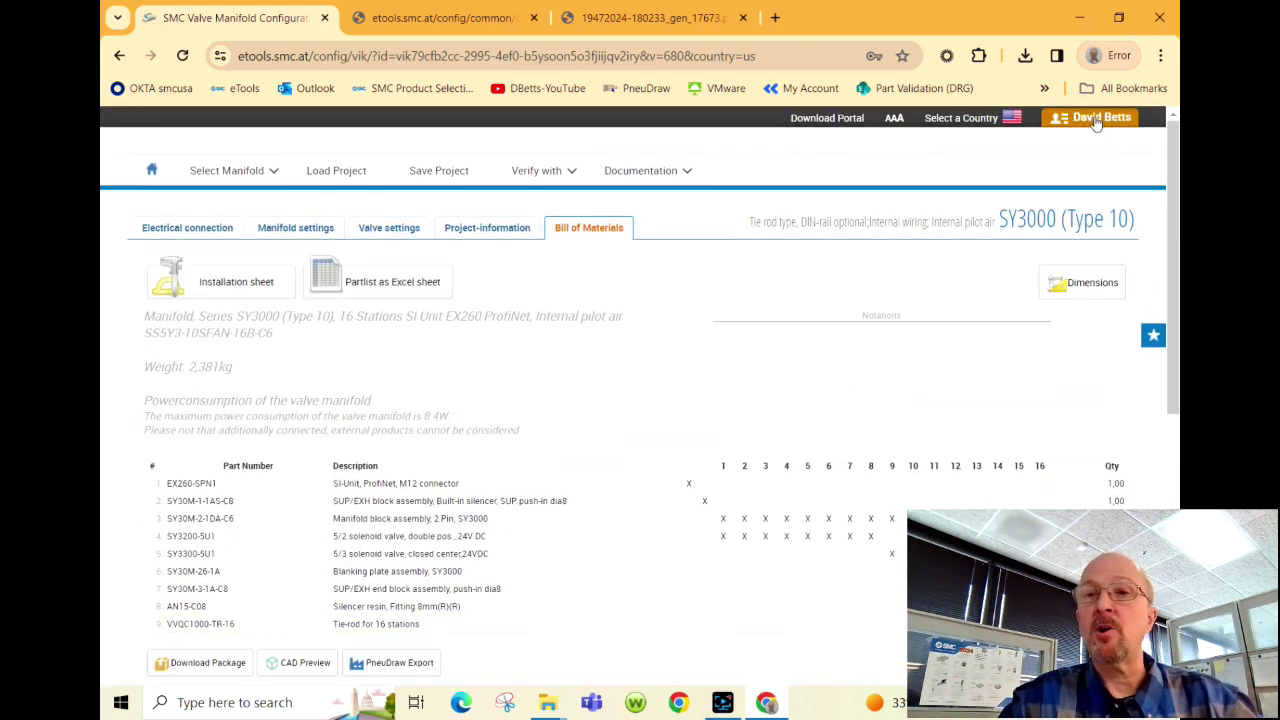
pyautogui.scroll(-2, 560, 420)
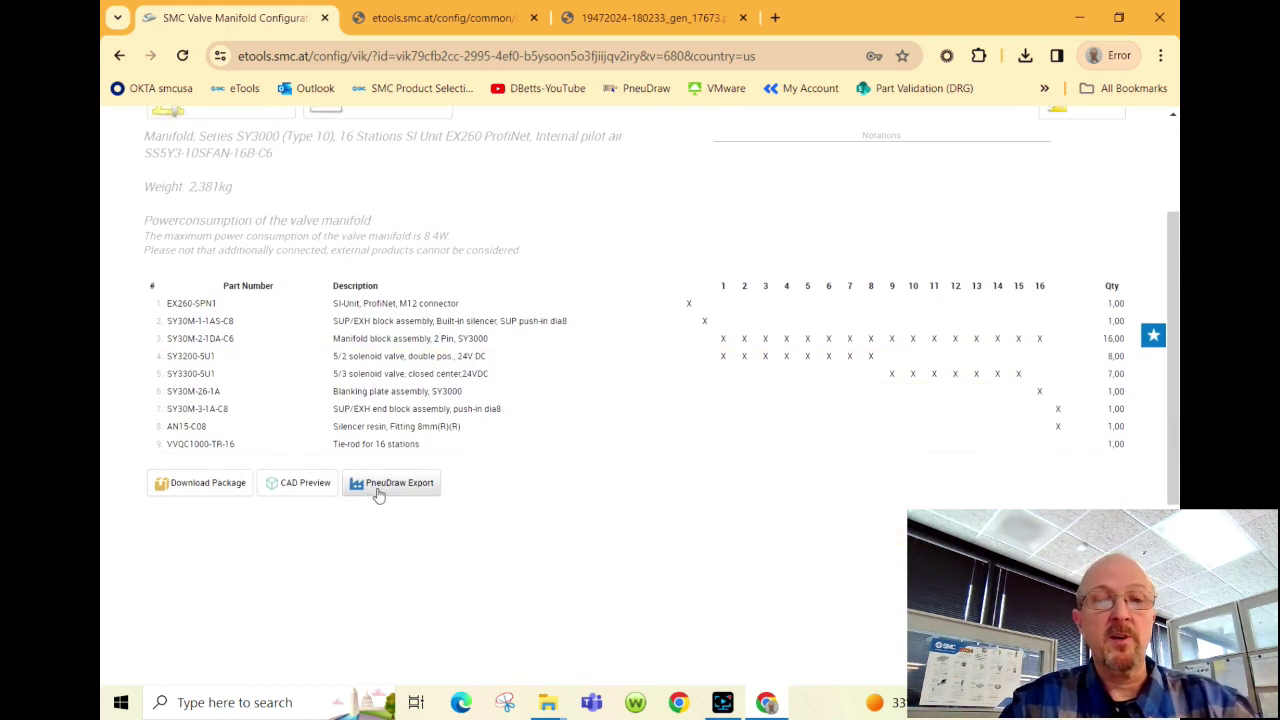
pyautogui.click(220, 485)
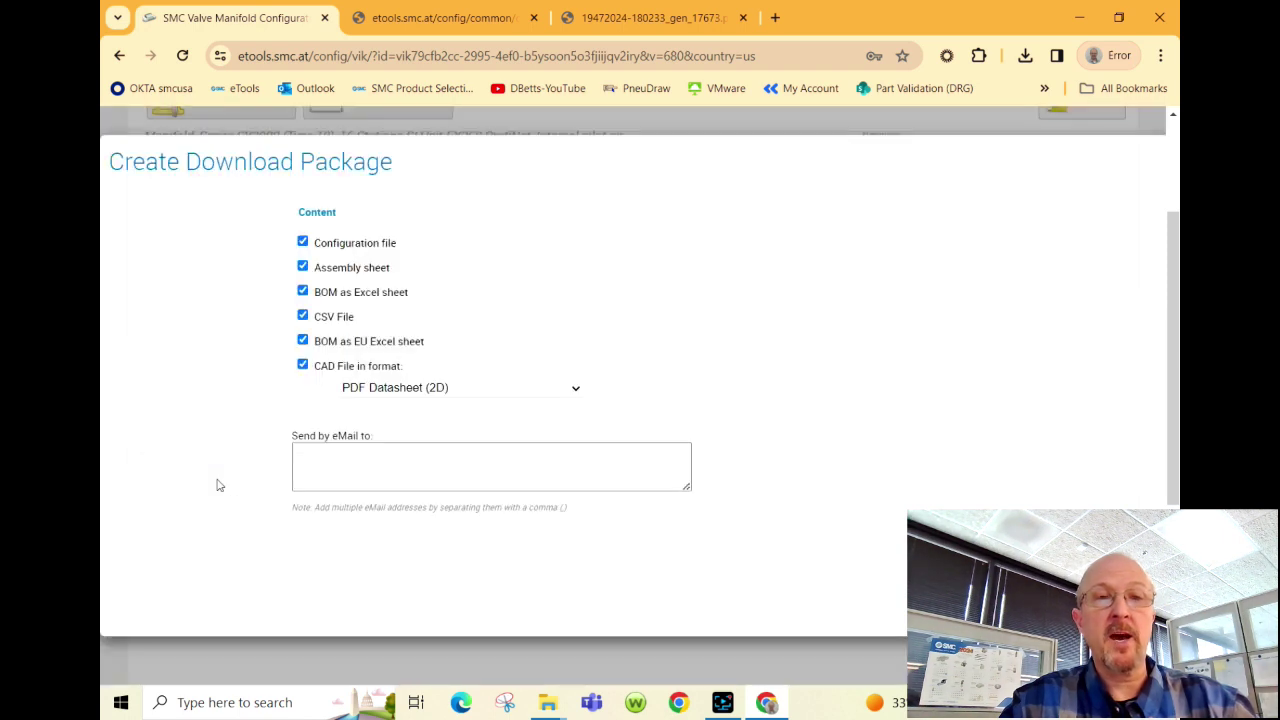
pyautogui.click(418, 390)
pyautogui.scroll(2, 463, 296)
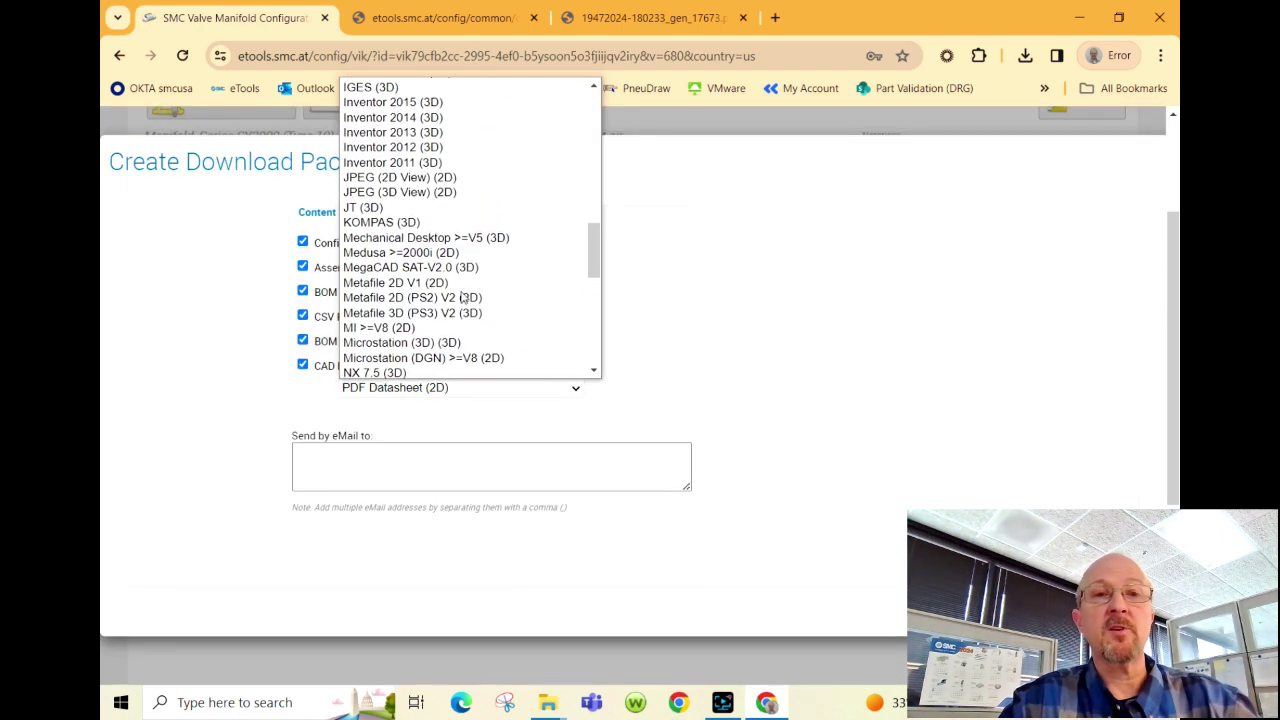
pyautogui.scroll(2, 490, 124)
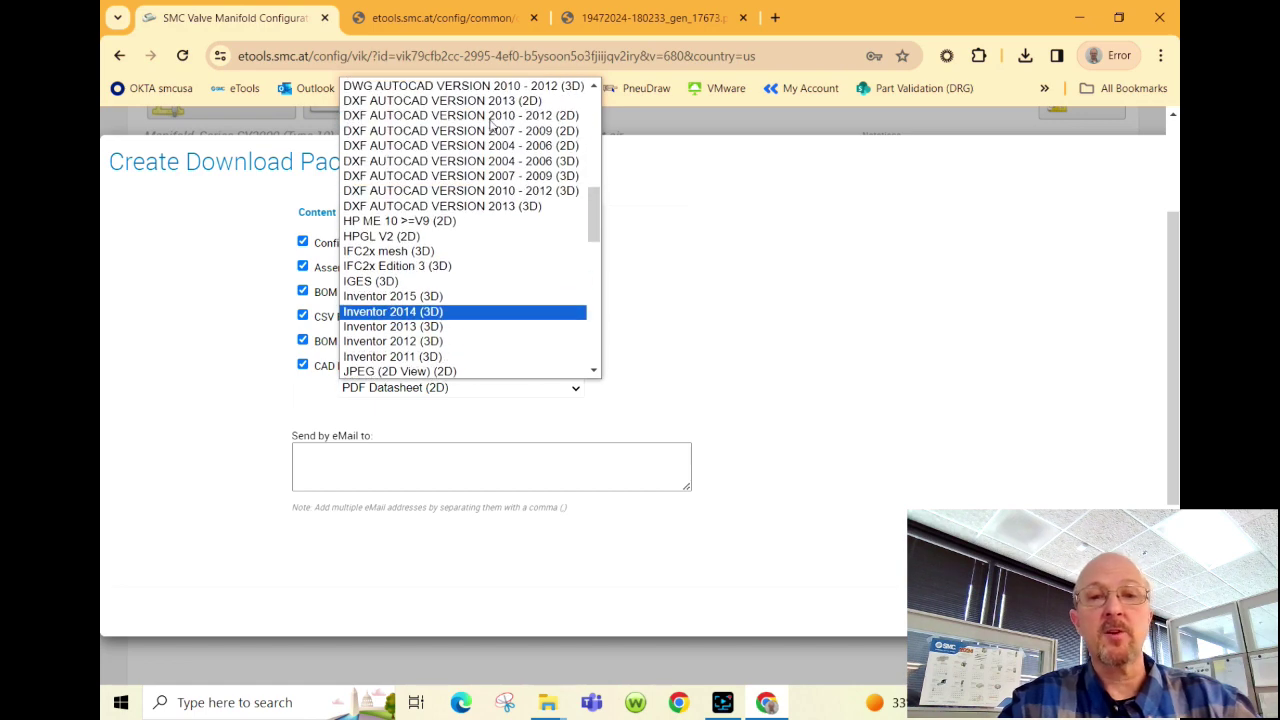
pyautogui.click(723, 408)
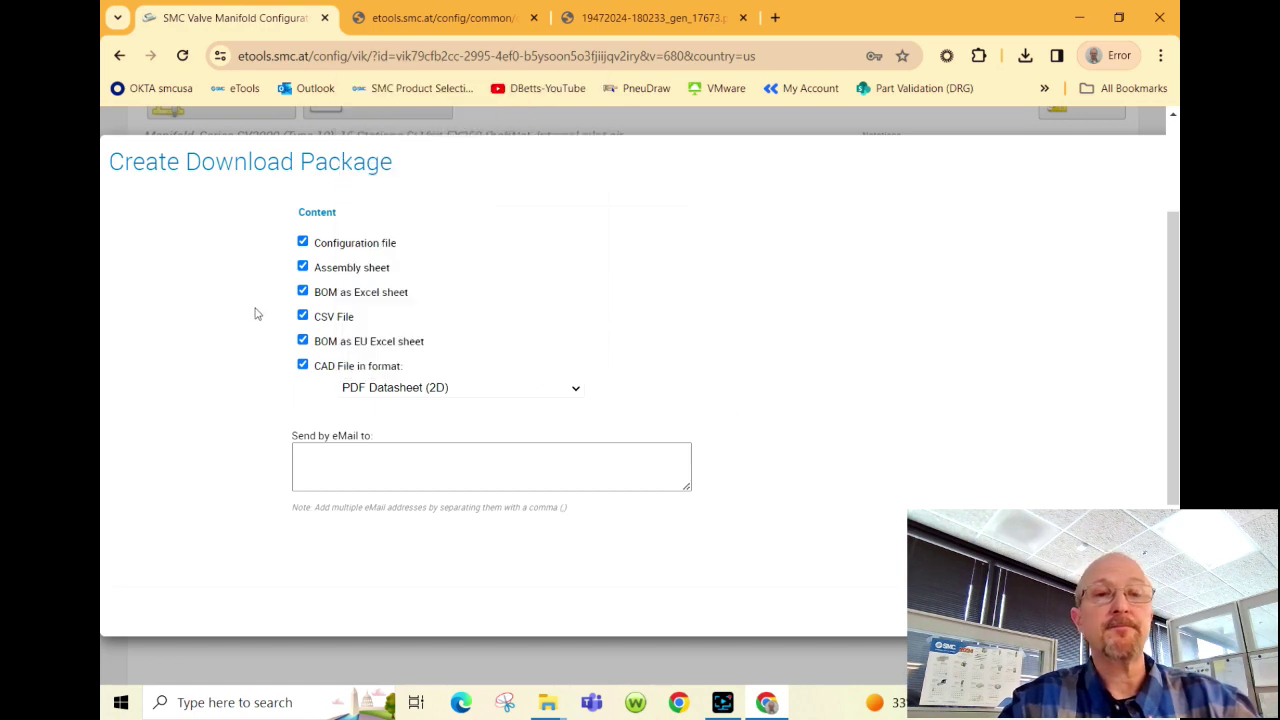
pyautogui.press('Escape')
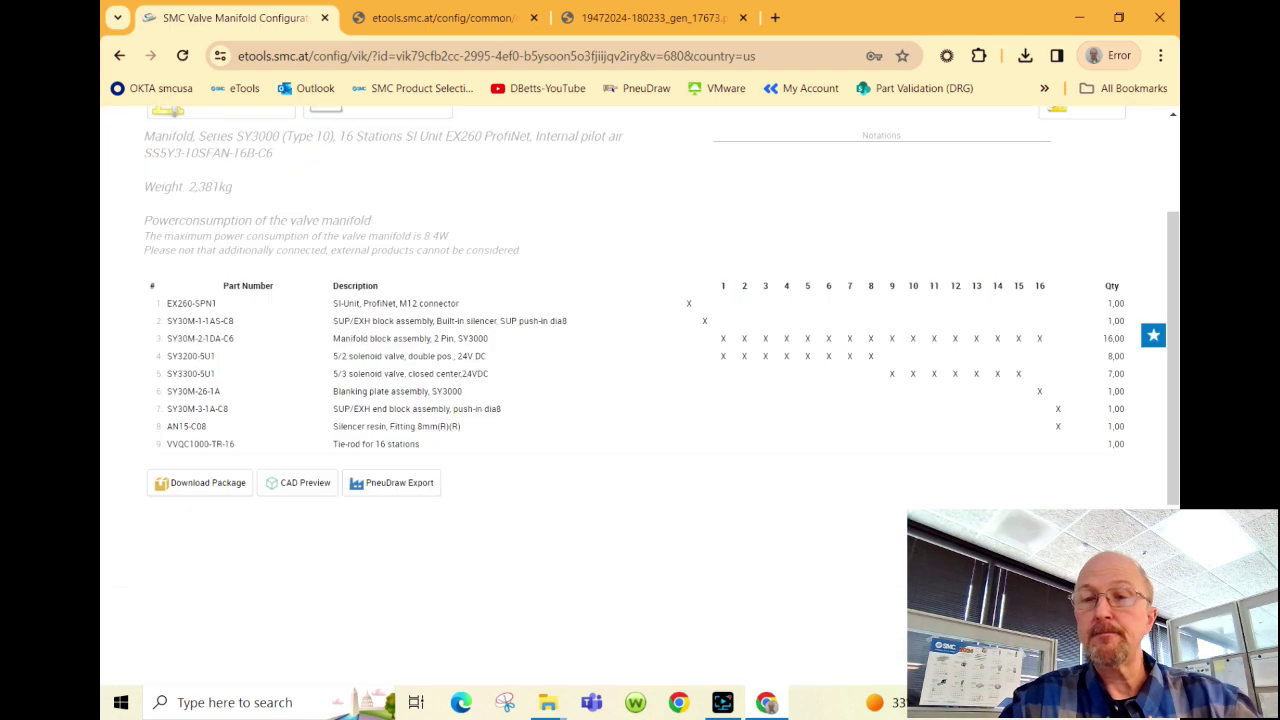
# - Export the manifold configuration to PneuDraw, import it into the drawing and look over its pneumatic circuit across the pages
pyautogui.click(383, 485)
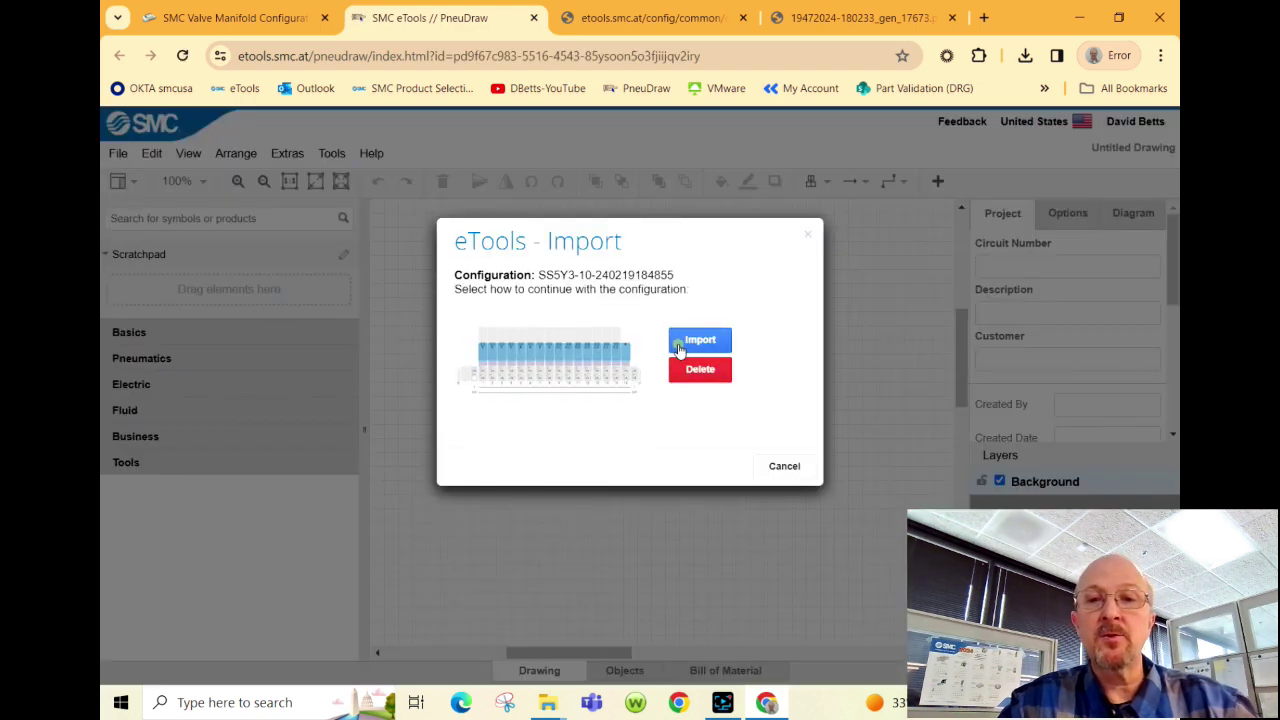
pyautogui.click(679, 347)
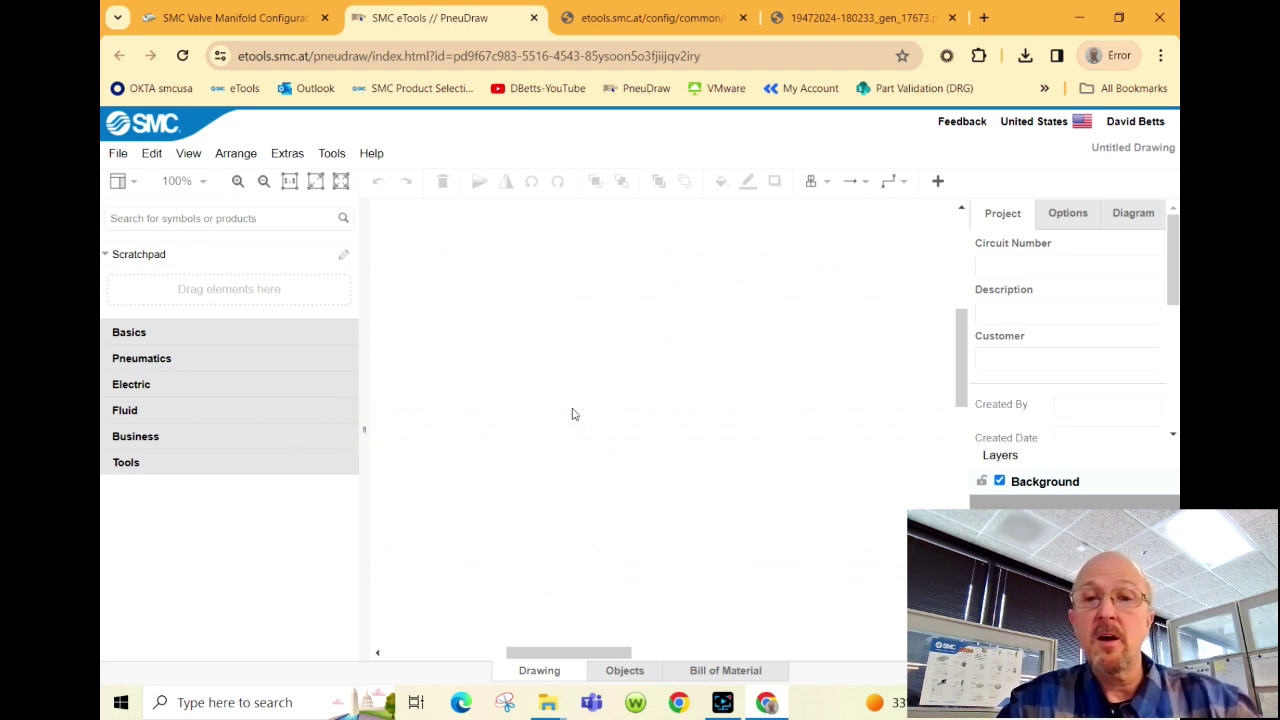
pyautogui.click(515, 482)
pyautogui.click(515, 482)
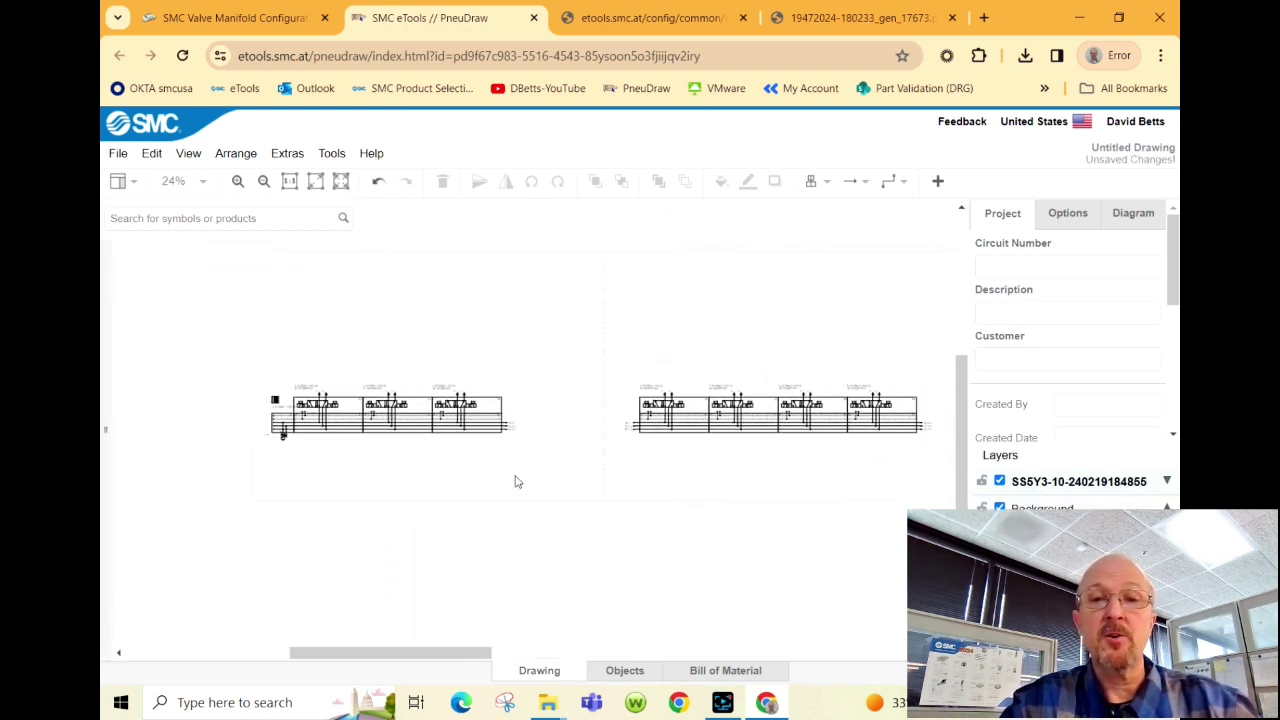
pyautogui.hscroll(10, 515, 482)
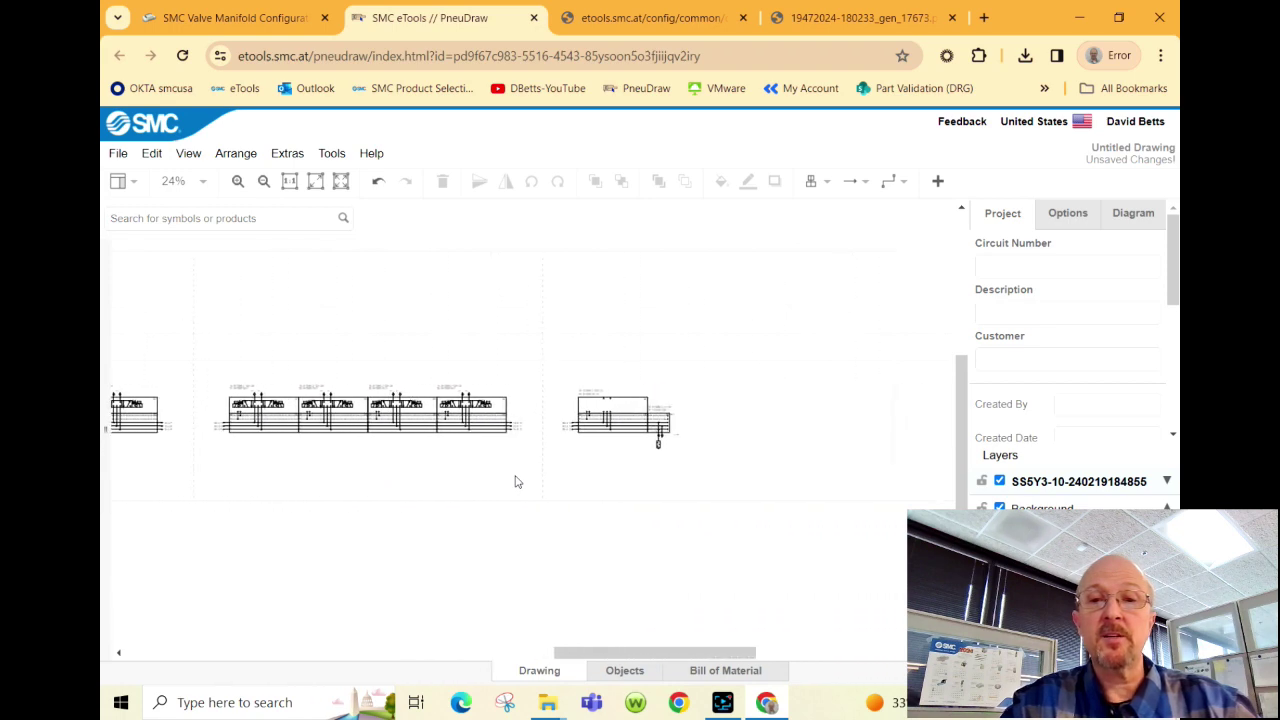
pyautogui.hscroll(5, 515, 482)
pyautogui.scroll(3, 515, 482)
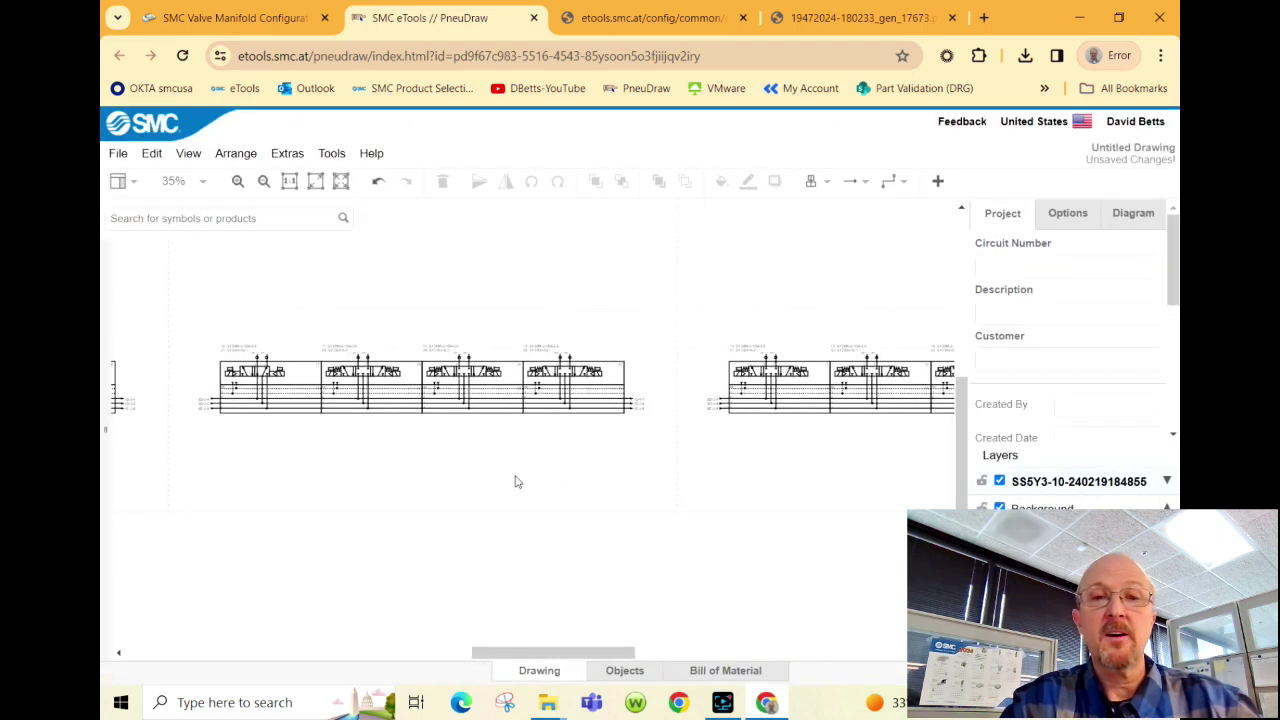
# - Generate the manifold's installation sheet from the configurator and review its manifold structure, main connections and station configuration
pyautogui.click(258, 22)
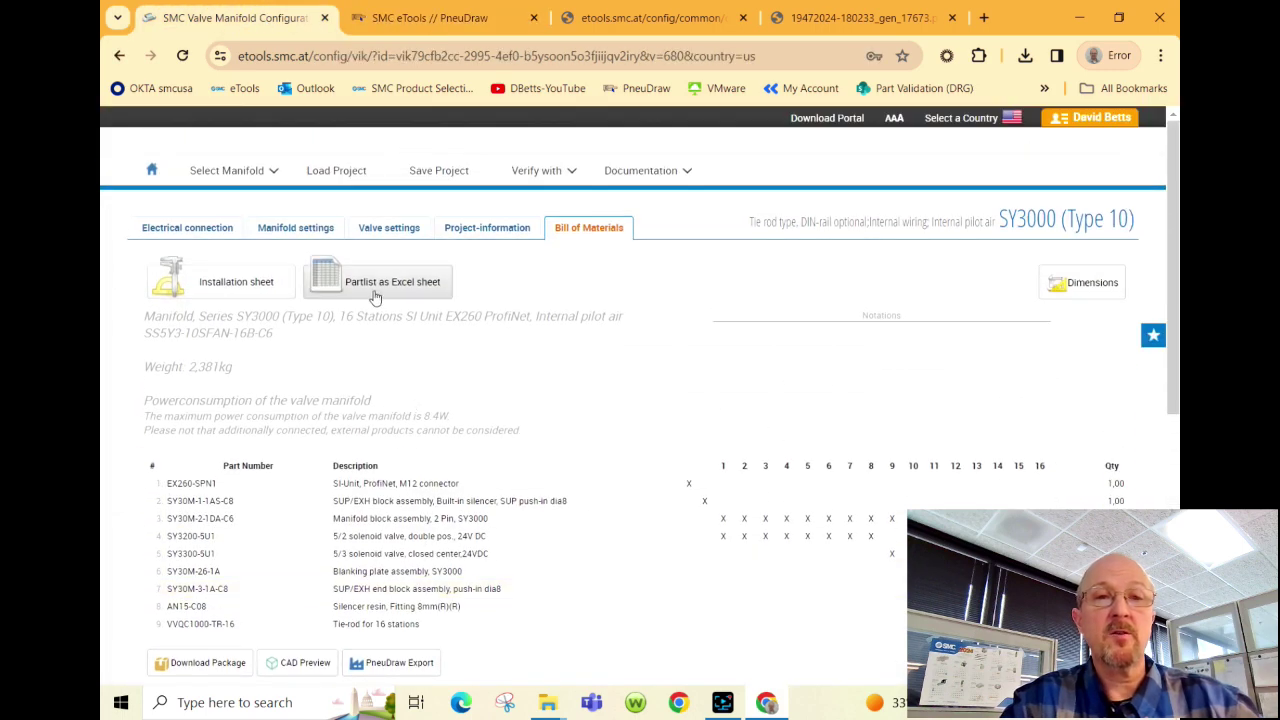
pyautogui.click(236, 284)
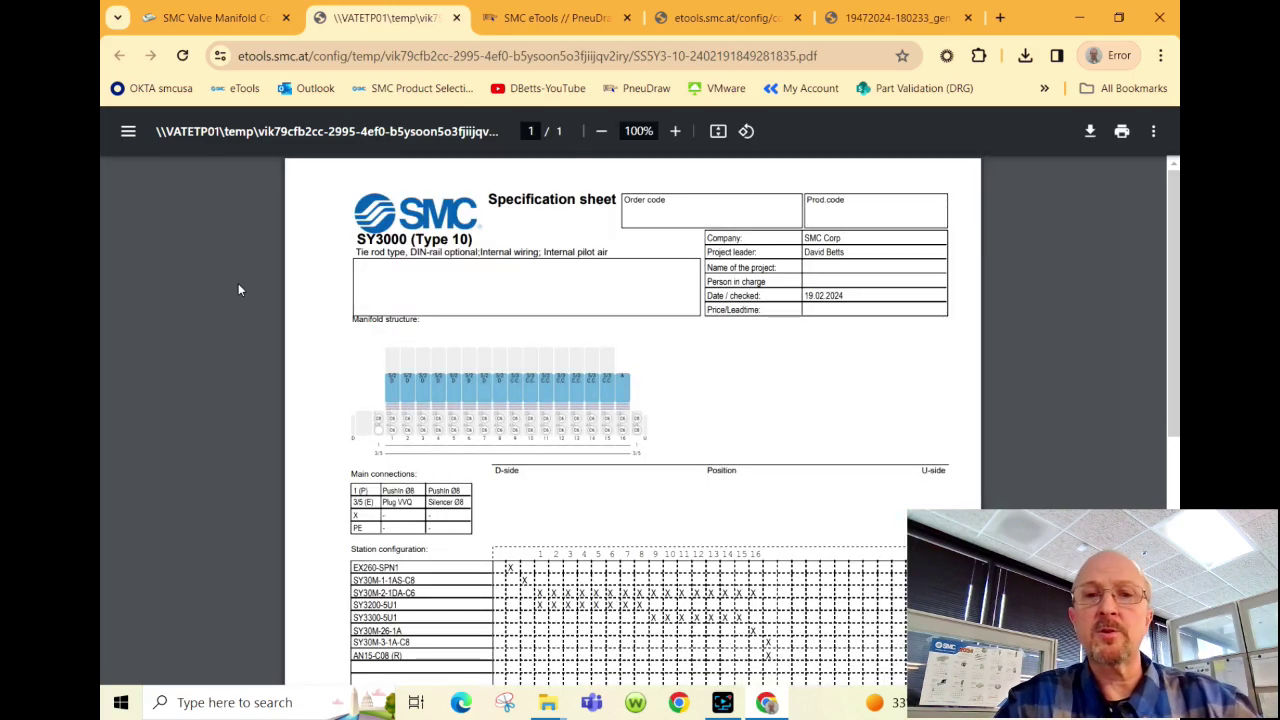
pyautogui.scroll(-4, 238, 290)
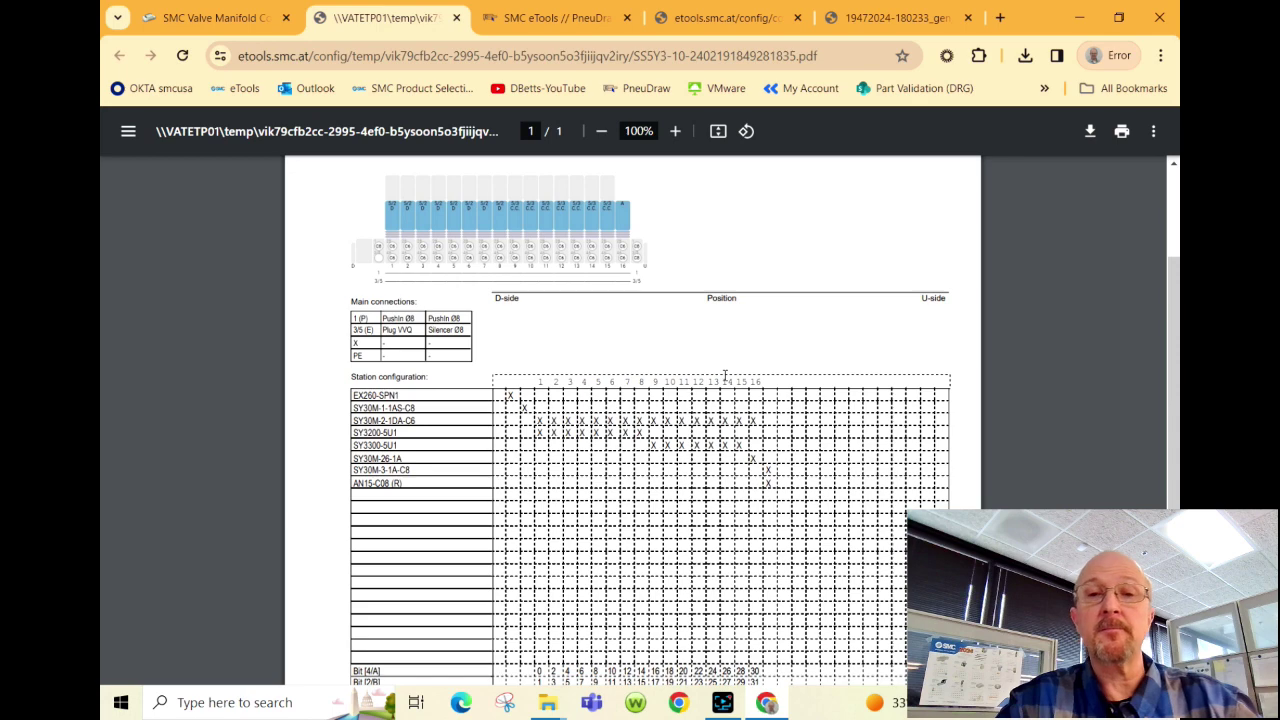
pyautogui.scroll(-2, 725, 375)
pyautogui.scroll(3, 725, 375)
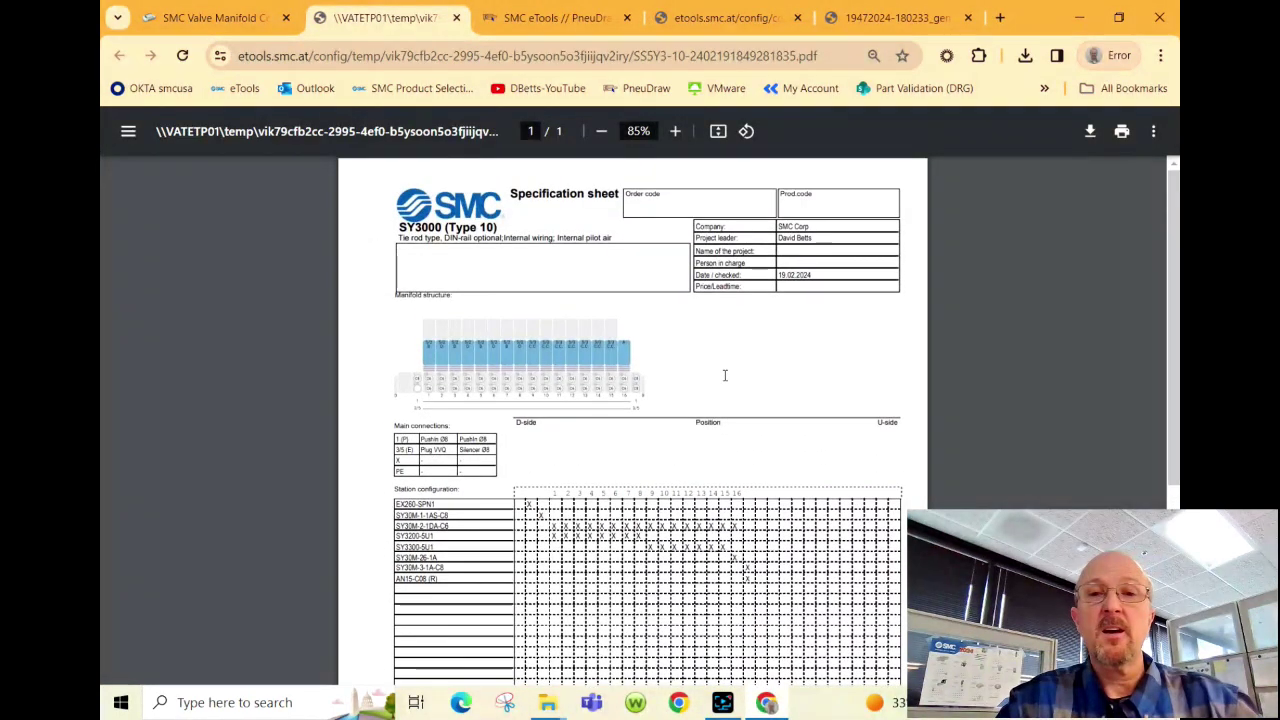